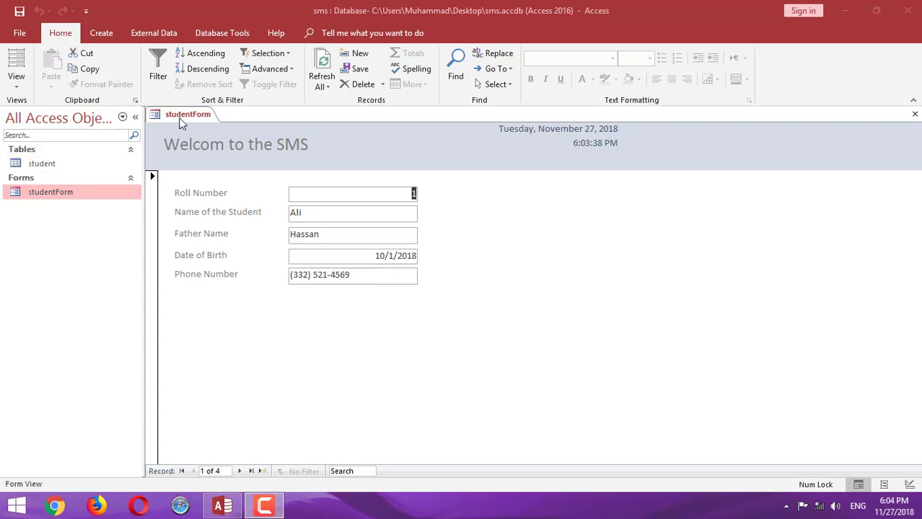
# Open the student table in Datasheet View to list its four student records
pyautogui.doubleClick(26, 165)
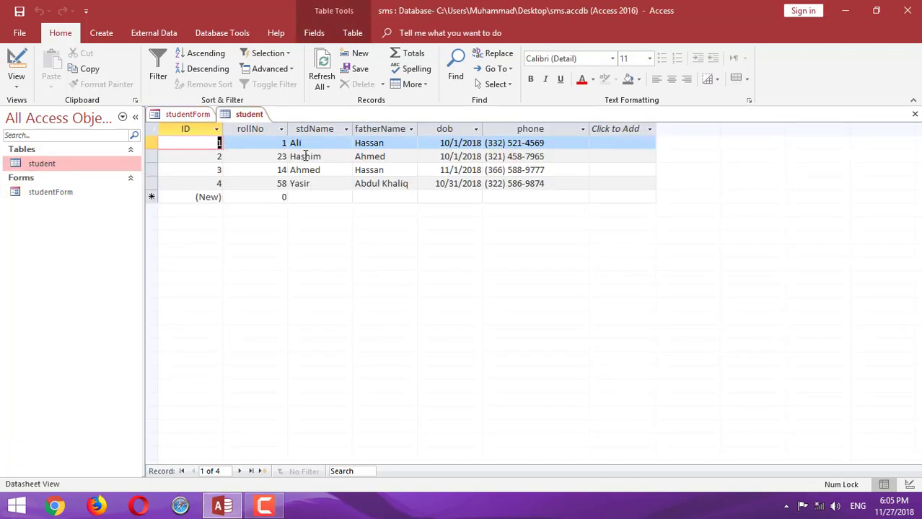
# Browse studentForm's records with the next, previous, last and first navigation buttons
pyautogui.click(196, 117)
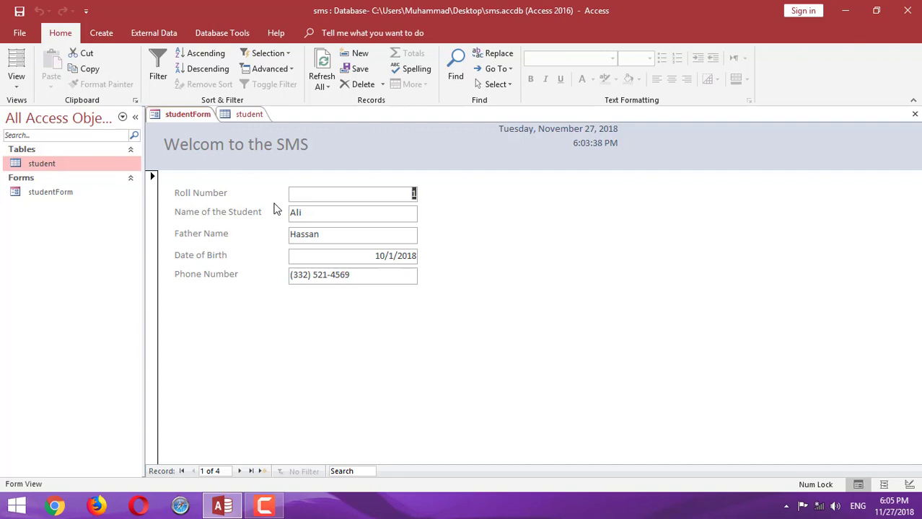
pyautogui.click(240, 472)
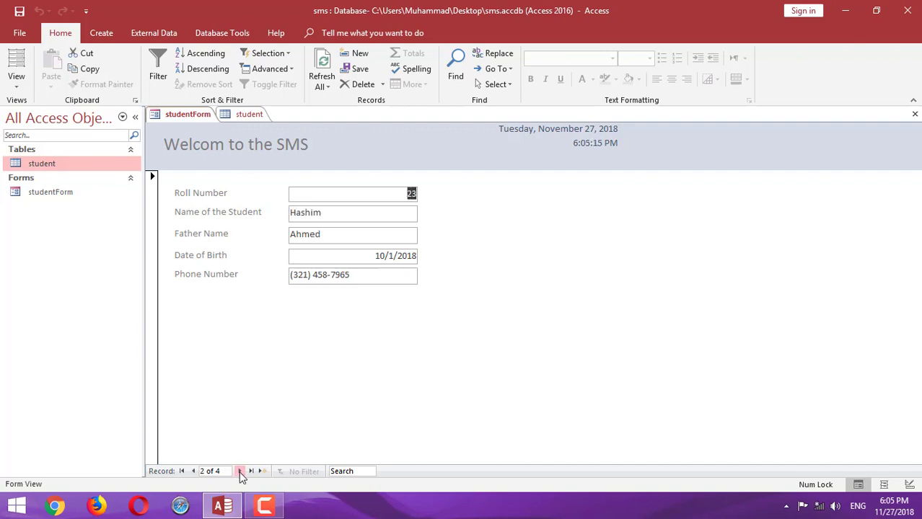
pyautogui.click(240, 473)
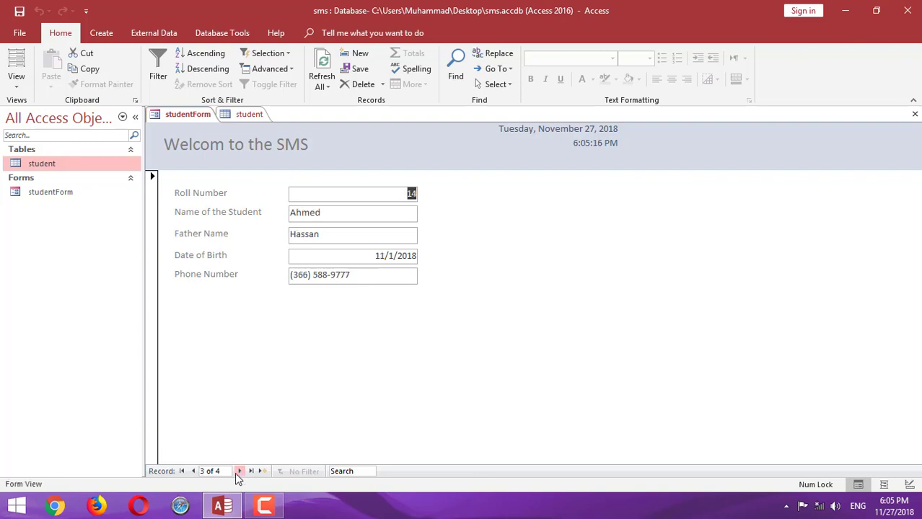
pyautogui.click(192, 472)
pyautogui.click(193, 472)
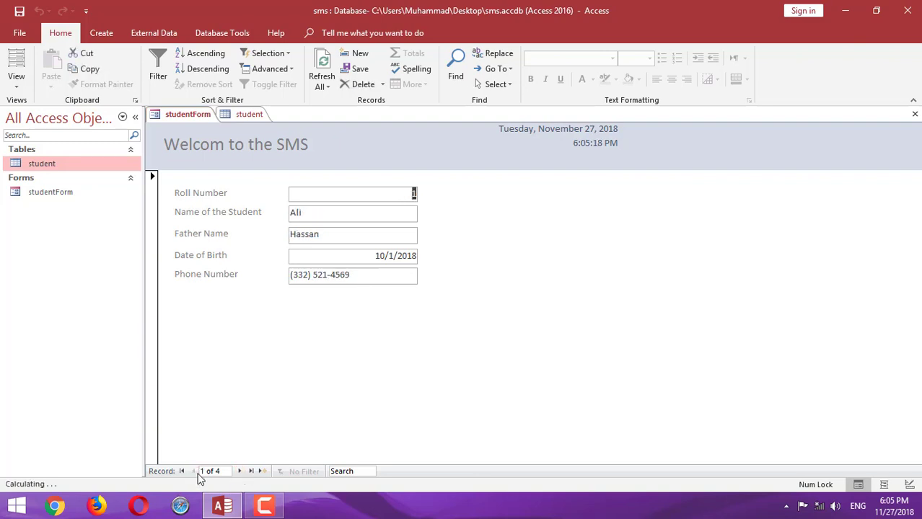
pyautogui.click(252, 473)
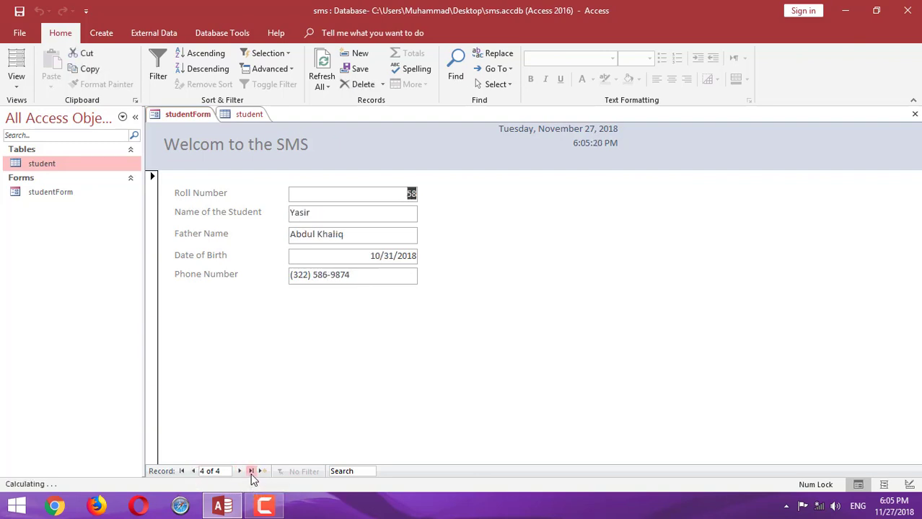
pyautogui.click(183, 473)
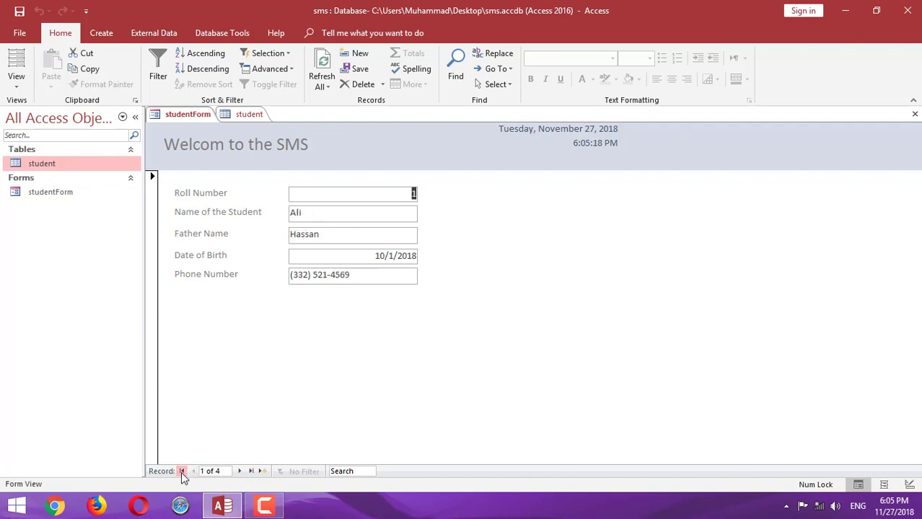
# Search the form's records for 'yas', then clear the search
pyautogui.click(347, 473)
pyautogui.write('yas')
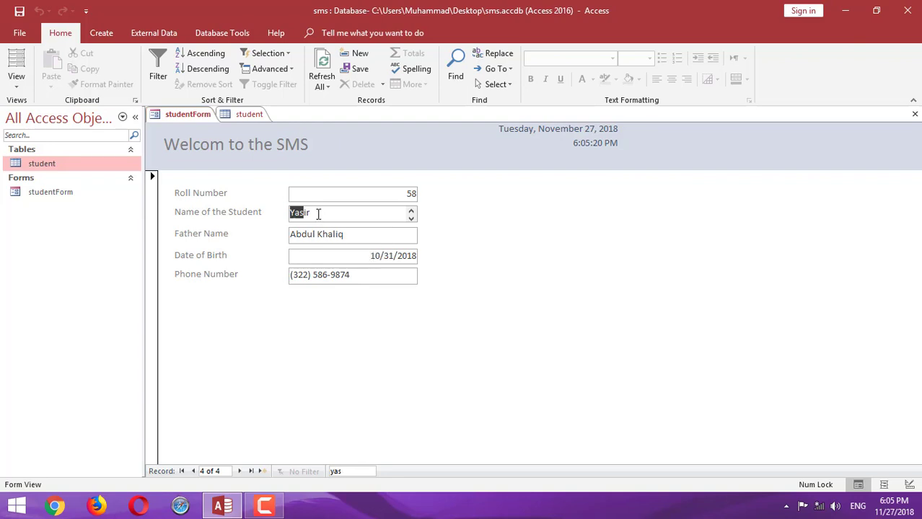
pyautogui.click(353, 399)
# Close the student table tab, returning focus to studentForm's Roll Number field
pyautogui.click(248, 114)
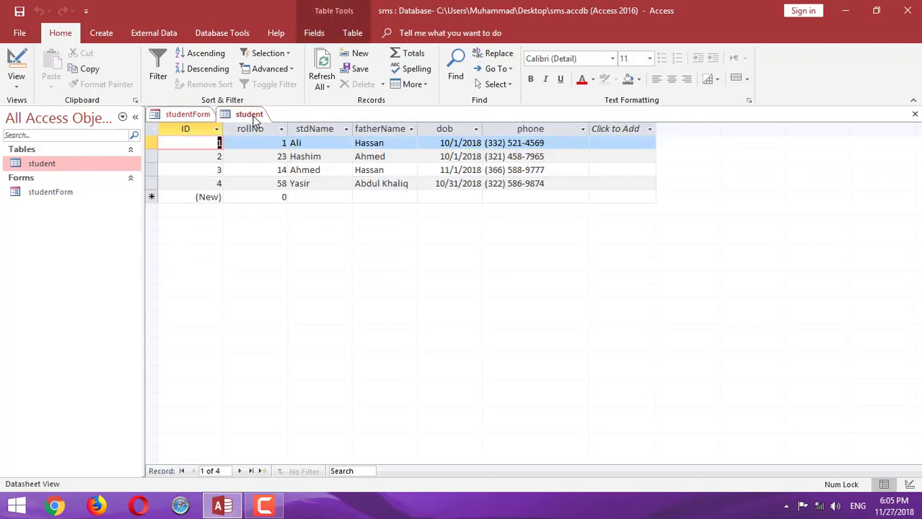
pyautogui.rightClick(253, 116)
pyautogui.click(284, 142)
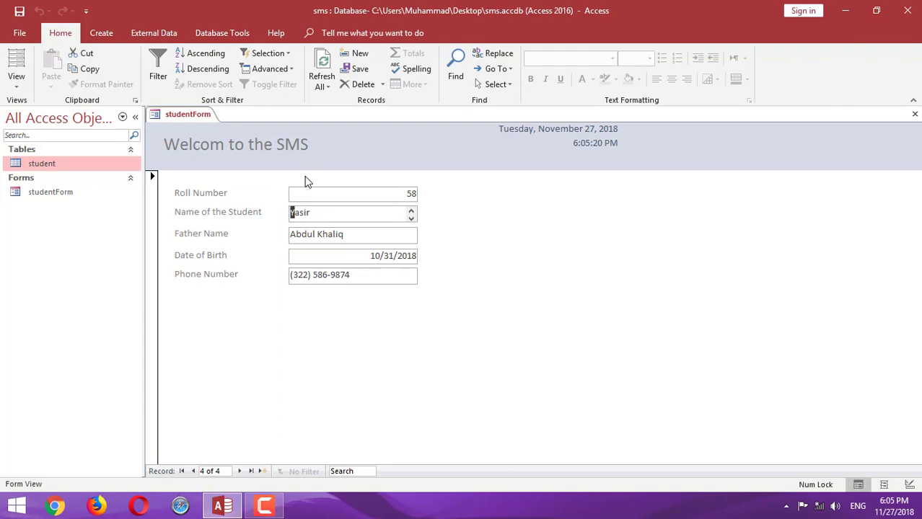
pyautogui.hotkey('shift', 'Tab')
# Switch studentForm to Design View and drag the Form Footer bar down to enlarge Detail
pyautogui.click(17, 85)
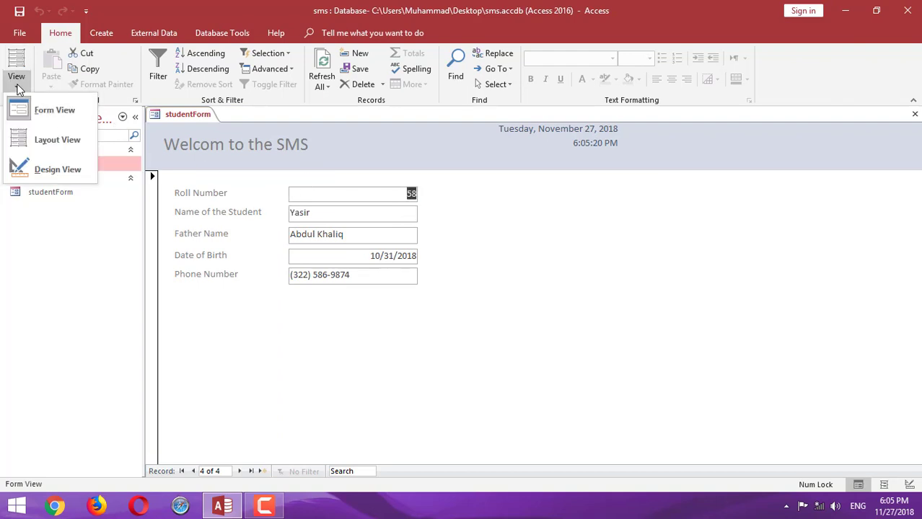
pyautogui.click(55, 166)
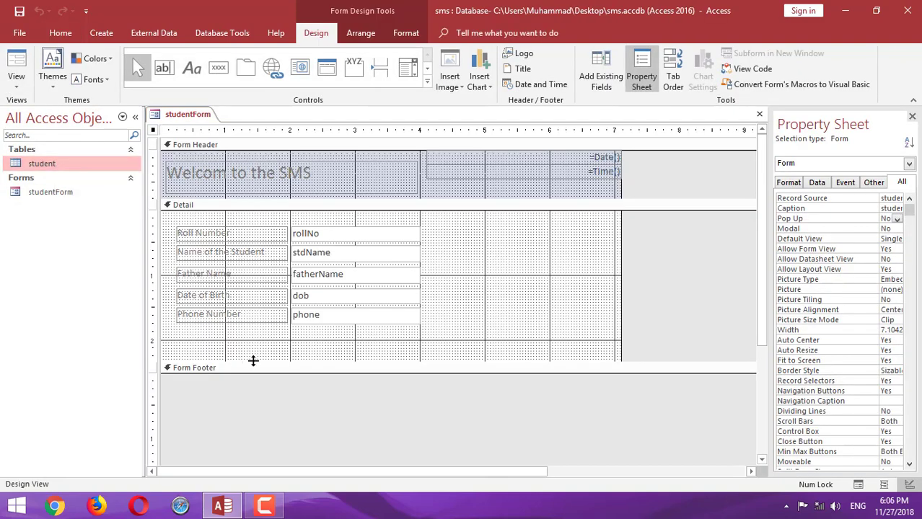
pyautogui.moveTo(253, 361); pyautogui.dragTo(249, 403)
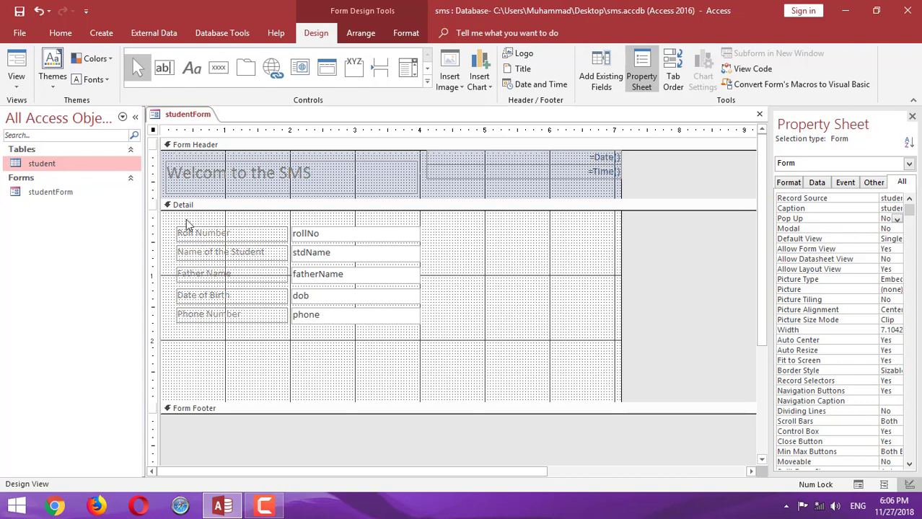
# Check the enlarged form in Form View, including a new blank record, then return to Design View
pyautogui.click(15, 81)
pyautogui.click(40, 110)
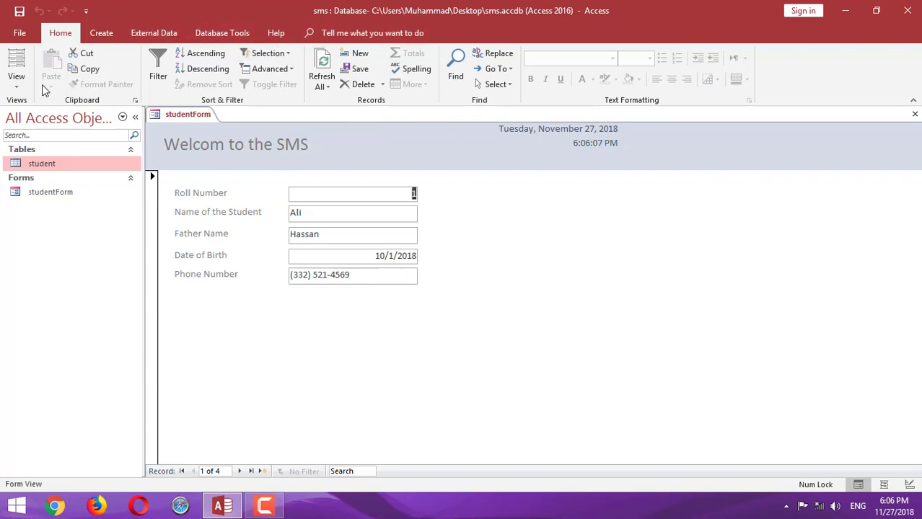
pyautogui.click(18, 84)
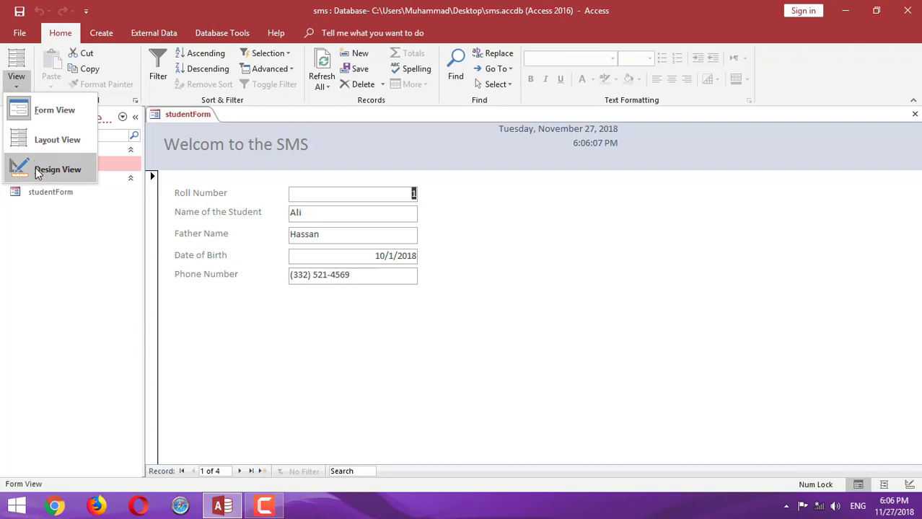
pyautogui.click(56, 169)
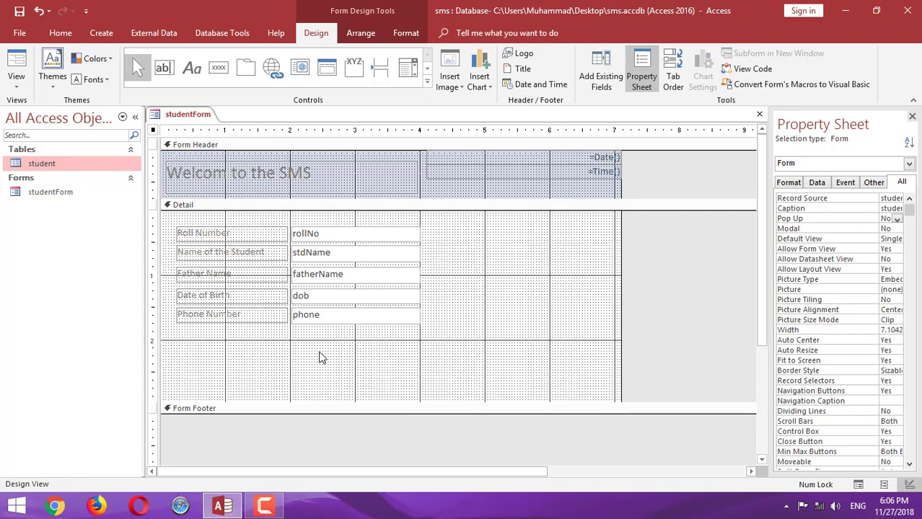
pyautogui.click(17, 65)
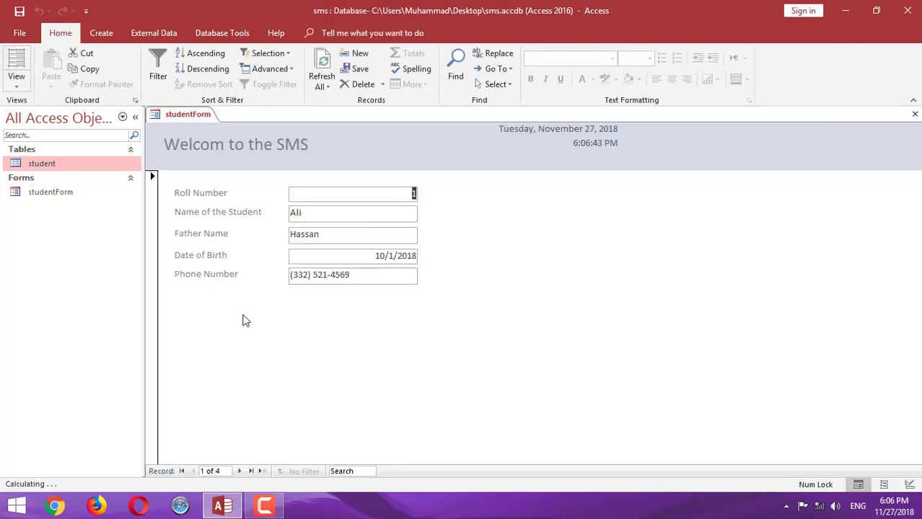
pyautogui.click(264, 471)
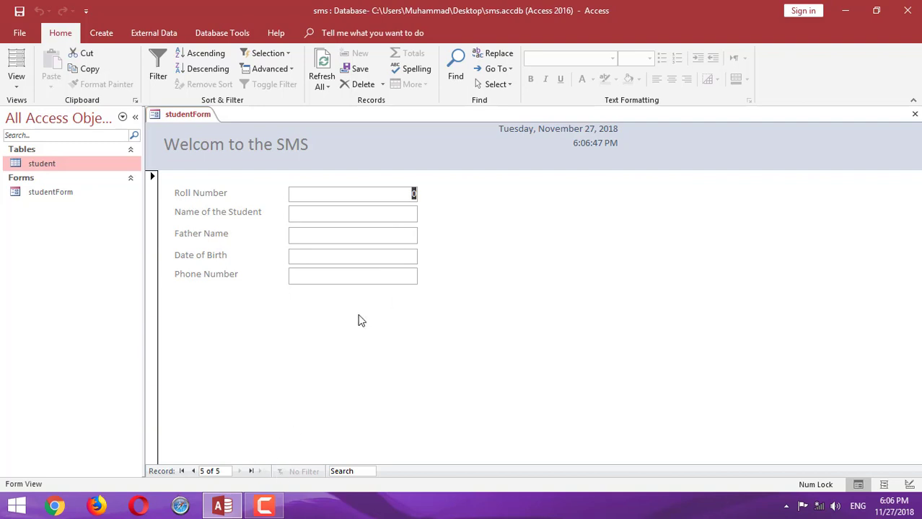
pyautogui.click(14, 81)
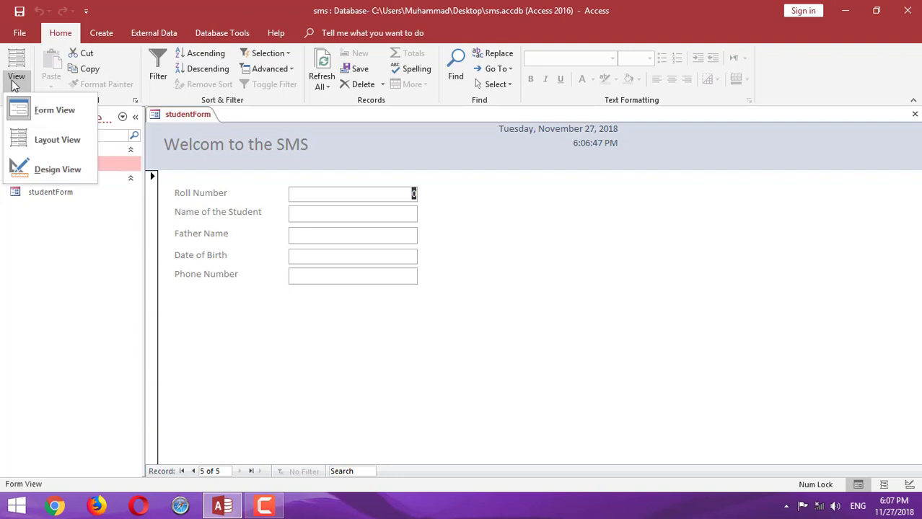
pyautogui.click(45, 168)
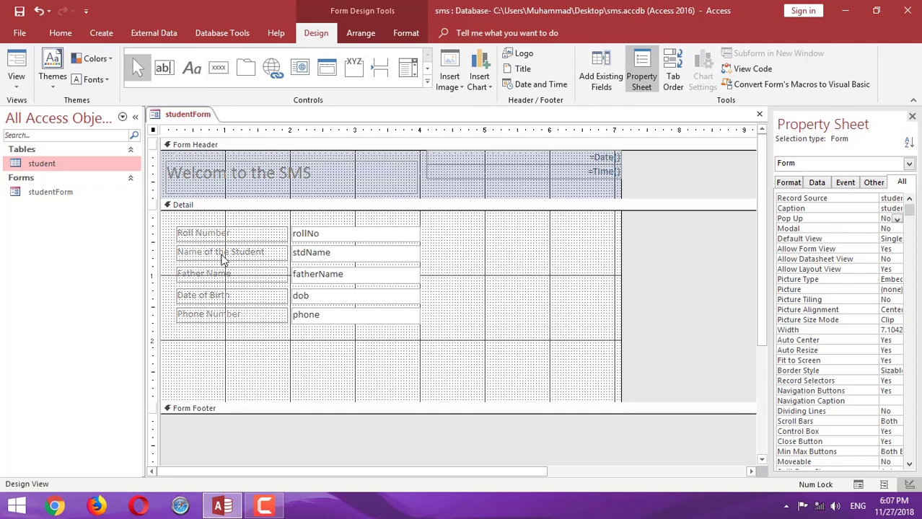
pyautogui.click(202, 242)
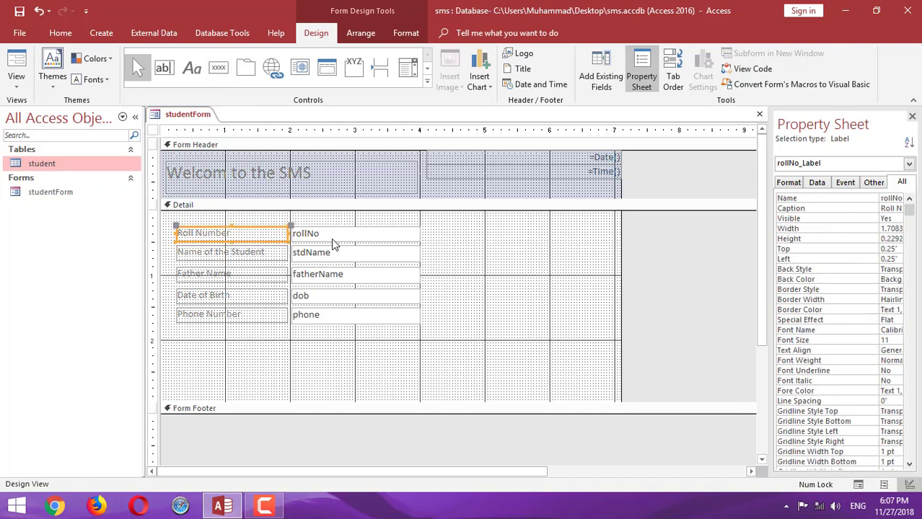
pyautogui.click(331, 238)
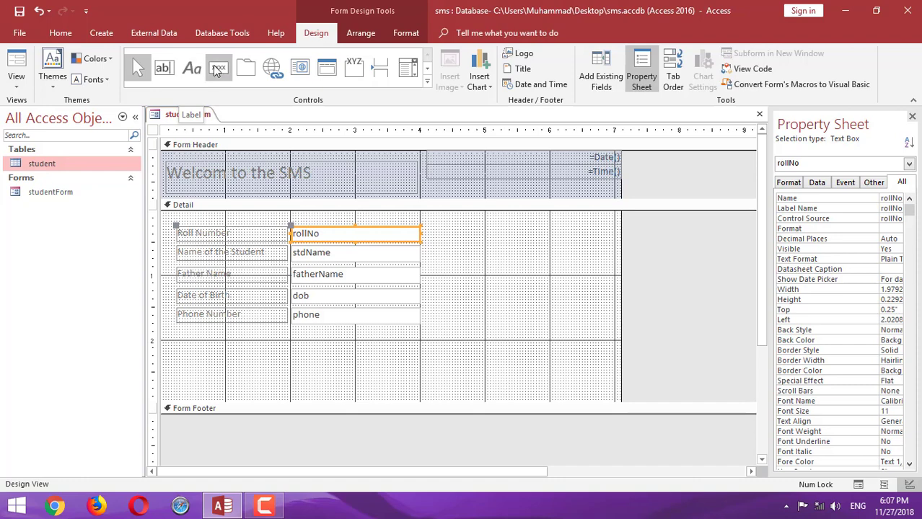
pyautogui.click(218, 70)
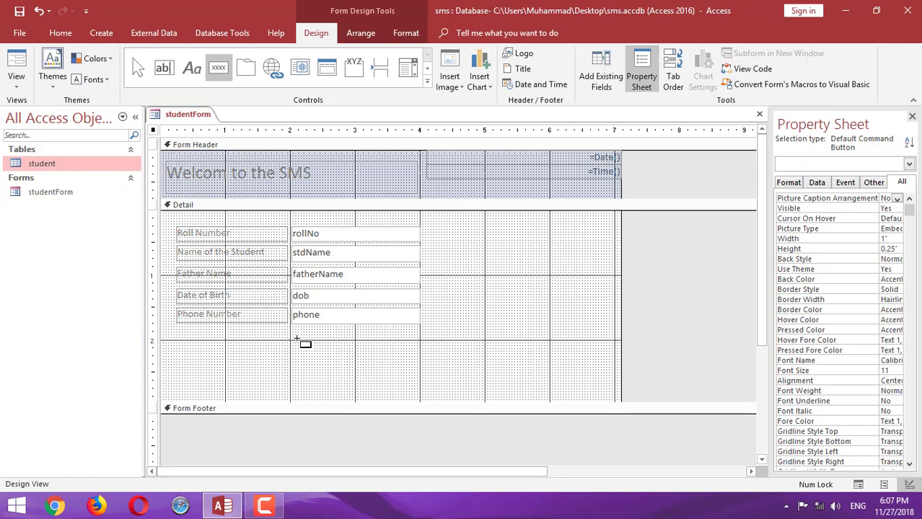
pyautogui.click(296, 339)
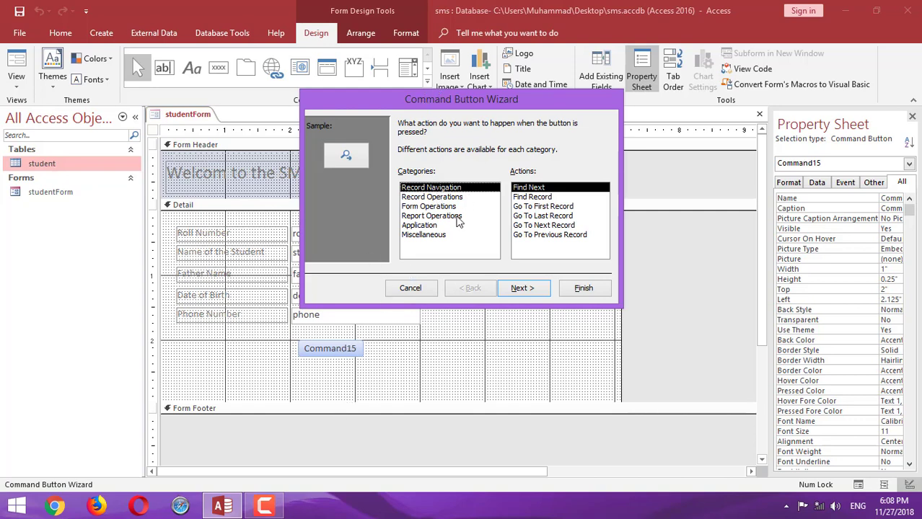
pyautogui.click(410, 288)
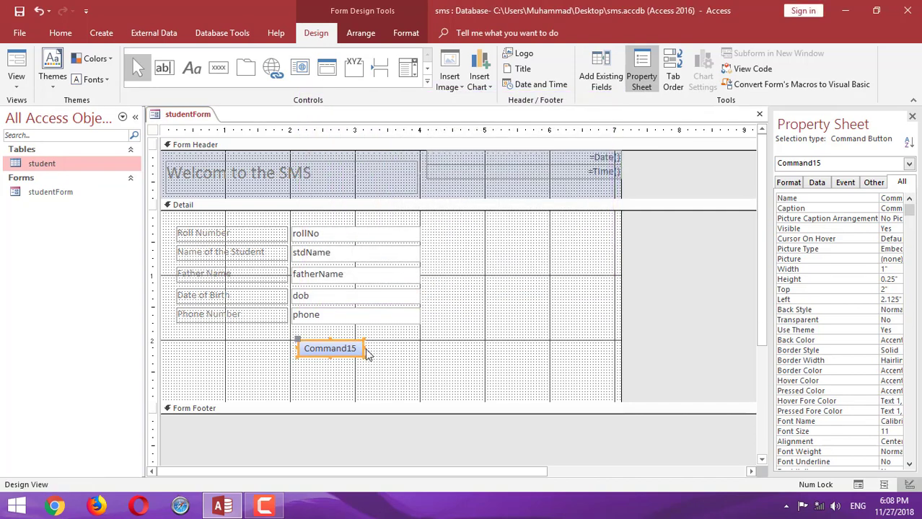
pyautogui.press('Delete')
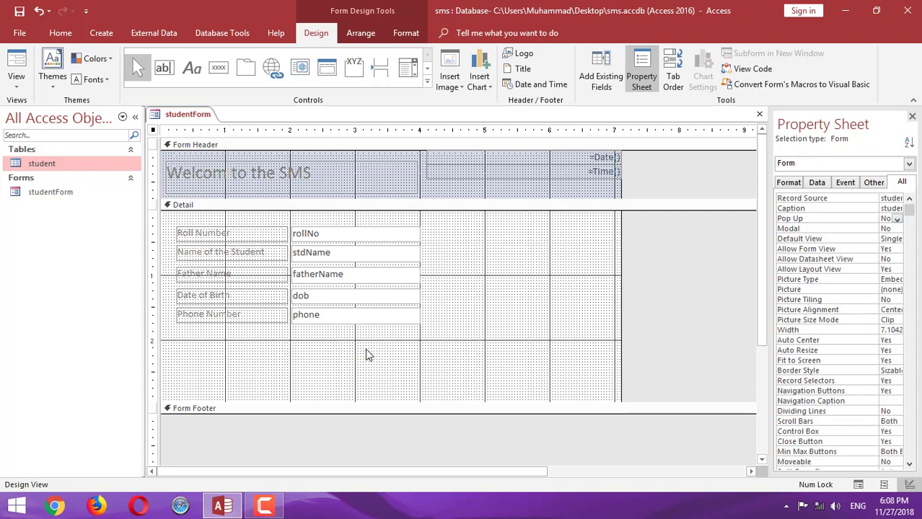
# Place a button below the phone field without the wizard, then delete that Command16 button
pyautogui.click(426, 83)
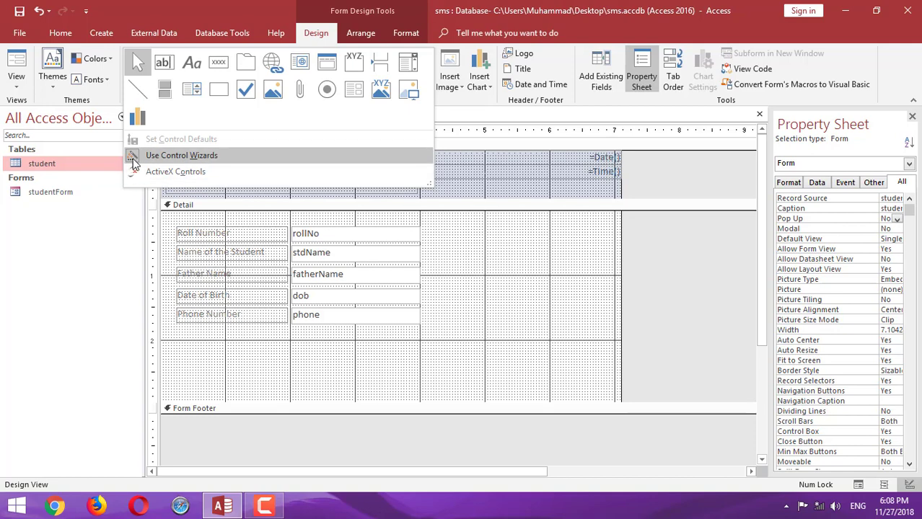
pyautogui.click(133, 163)
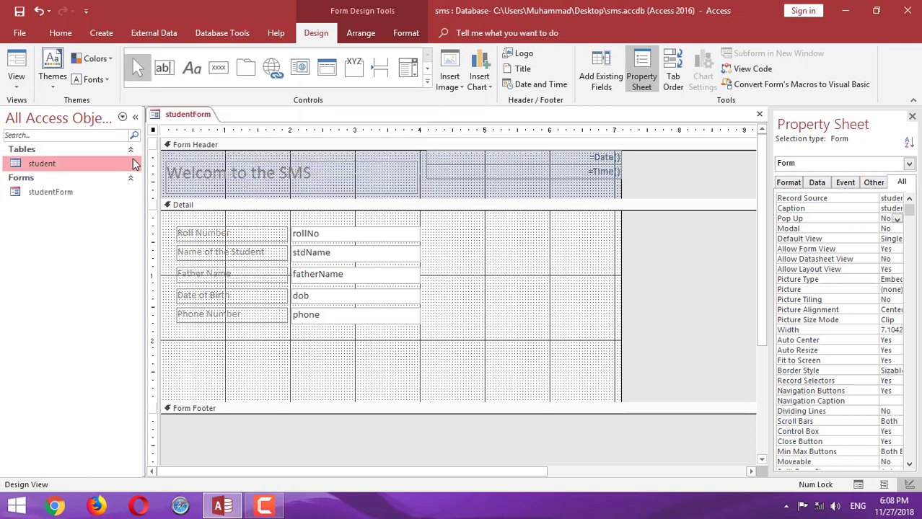
pyautogui.click(427, 84)
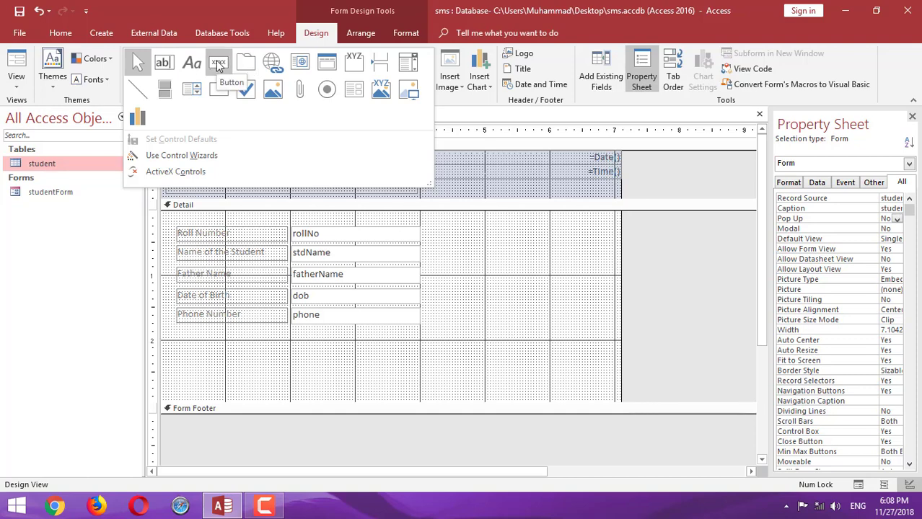
pyautogui.click(219, 68)
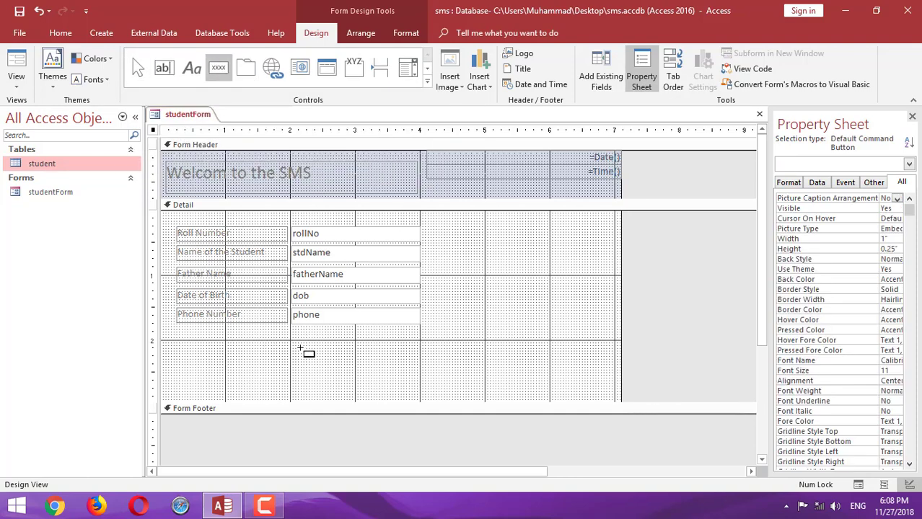
pyautogui.click(300, 348)
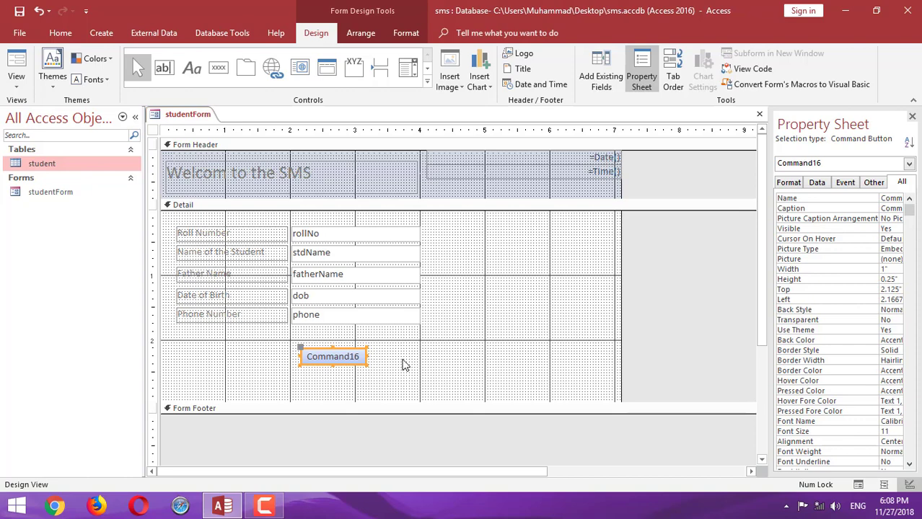
pyautogui.press('Delete')
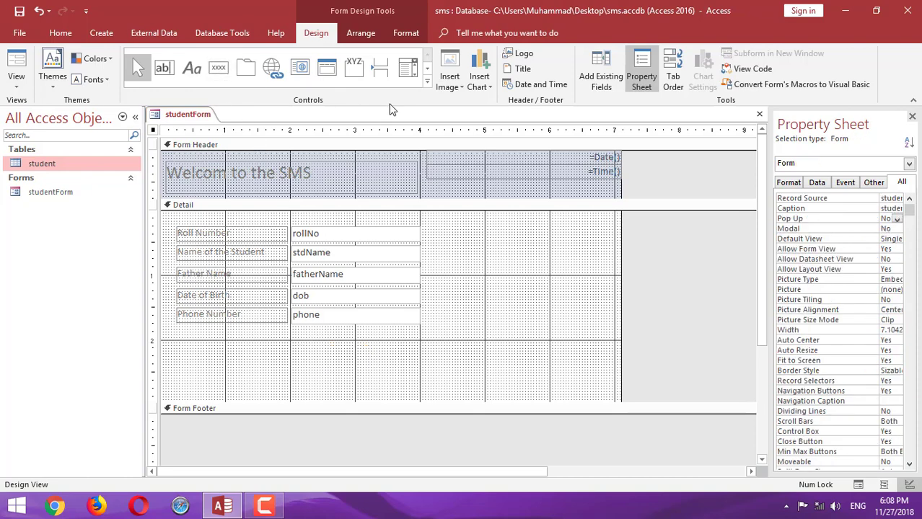
# Turn on Use Control Wizards and draw a new button below the phone field
pyautogui.click(427, 81)
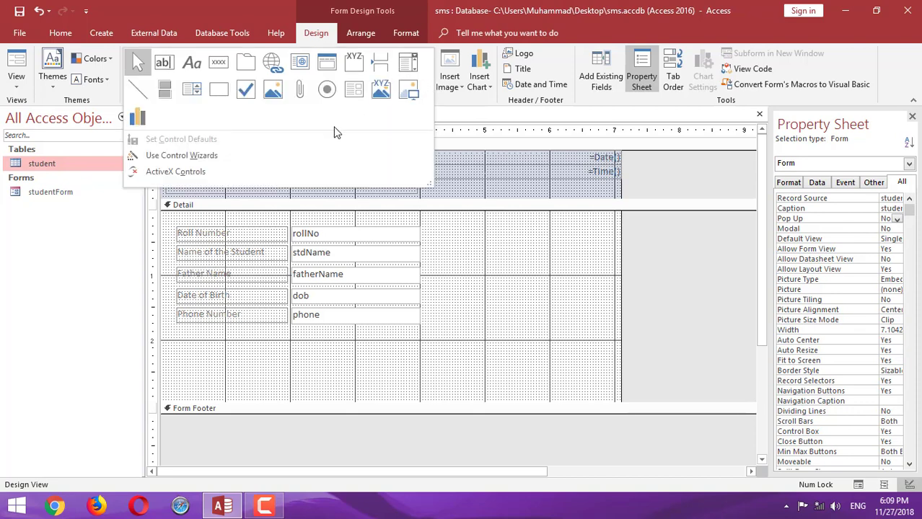
pyautogui.click(142, 156)
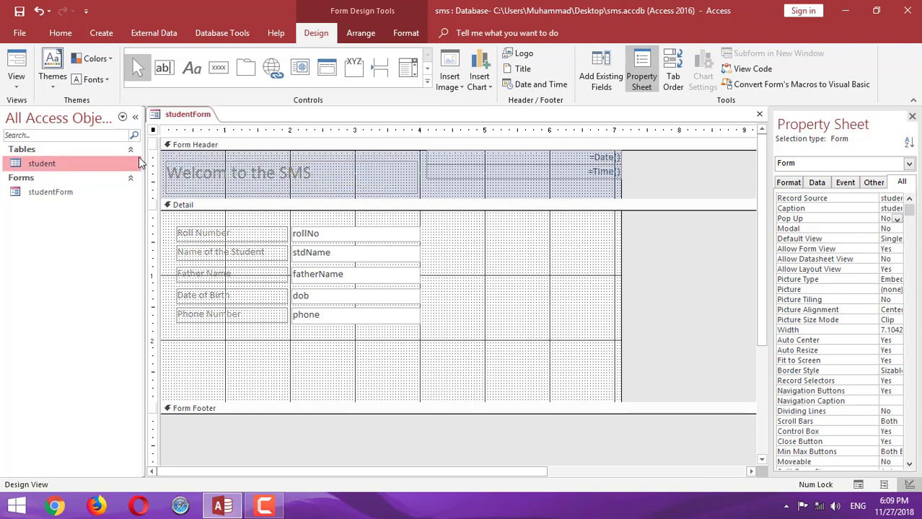
pyautogui.click(427, 83)
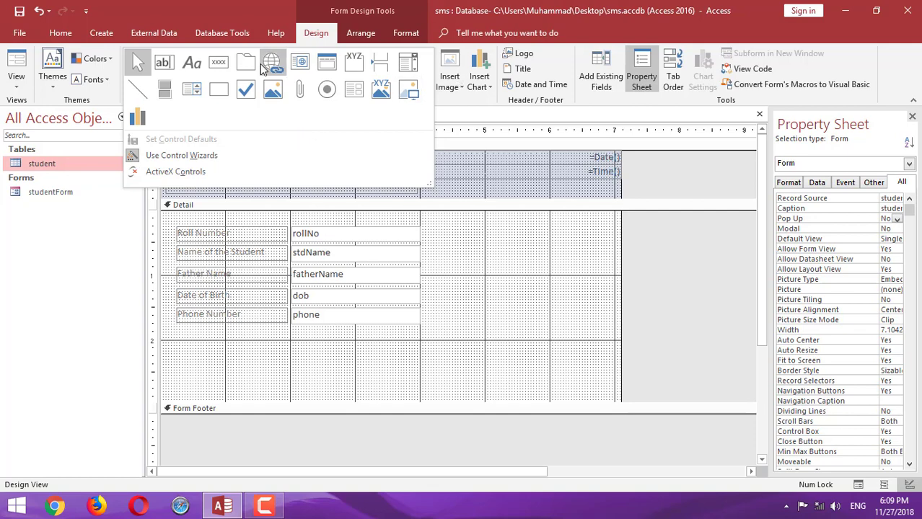
pyautogui.click(219, 63)
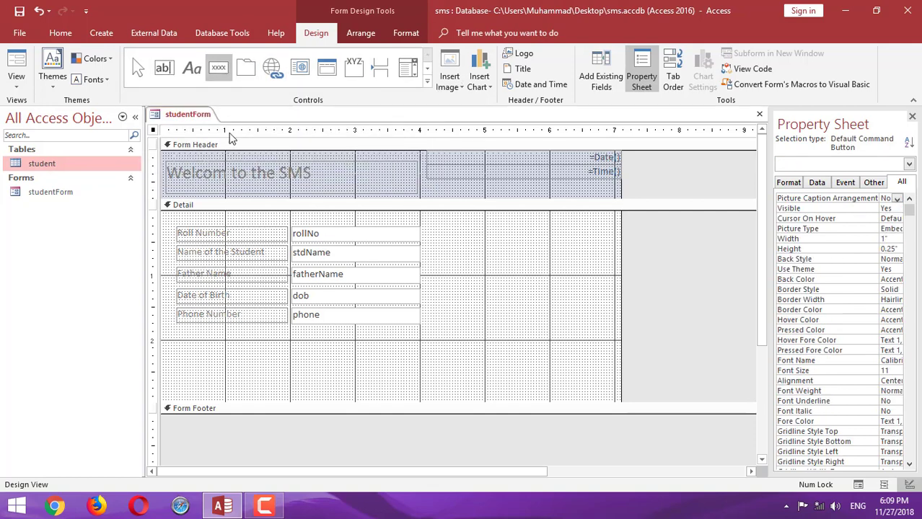
pyautogui.click(302, 351)
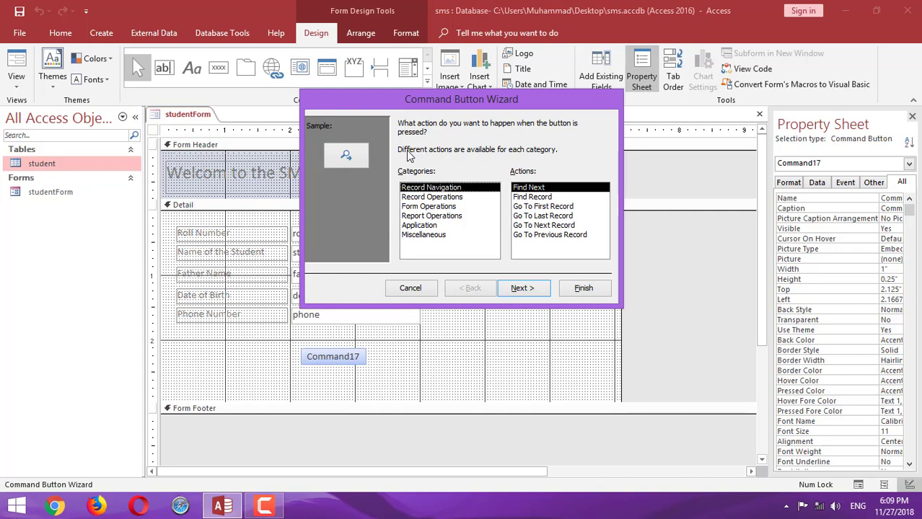
# Choose Record Navigation > Find Record as the new button's action
pyautogui.click(533, 184)
pyautogui.click(454, 188)
pyautogui.click(533, 191)
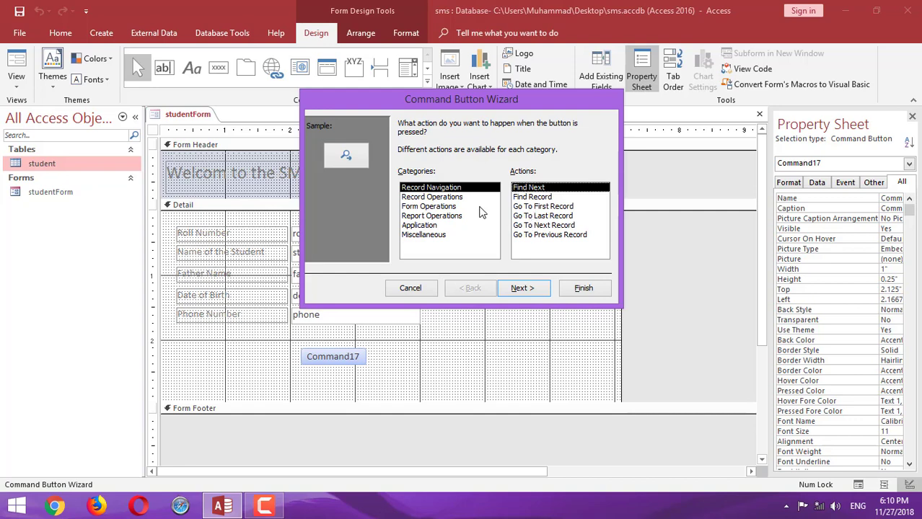
pyautogui.click(440, 197)
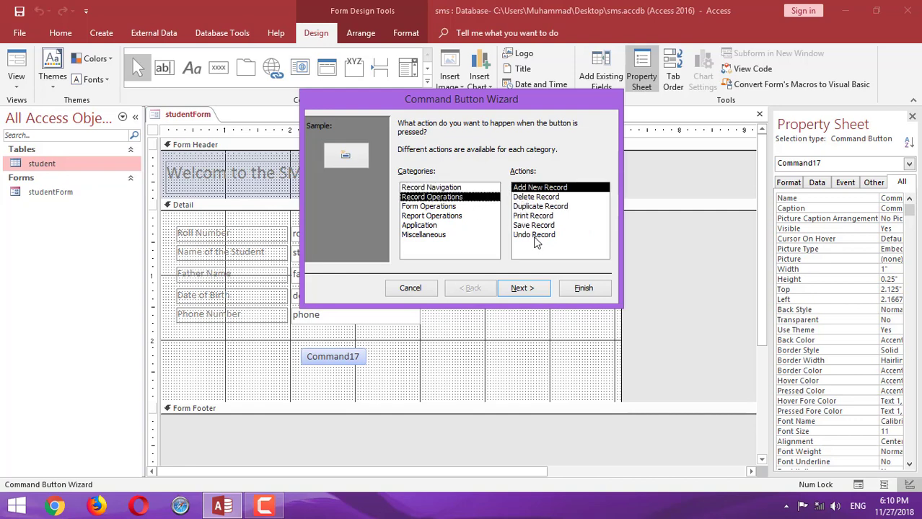
pyautogui.click(445, 189)
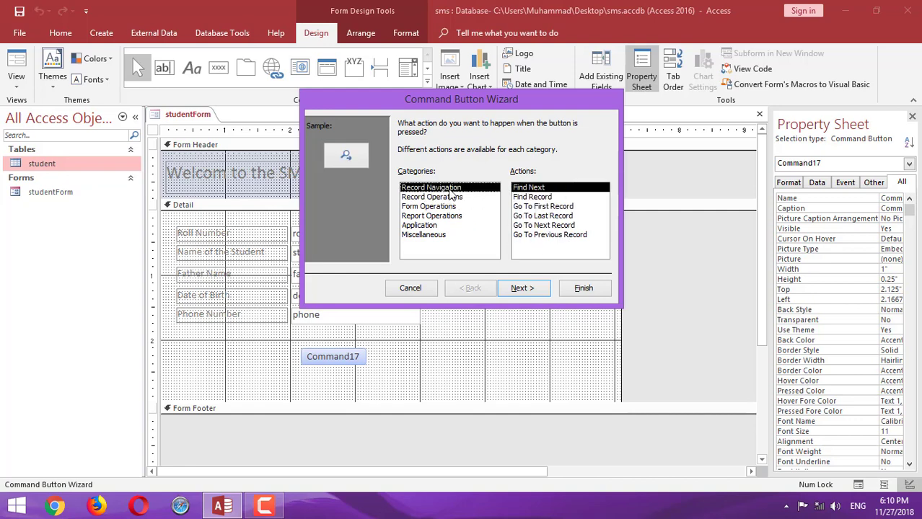
pyautogui.click(537, 197)
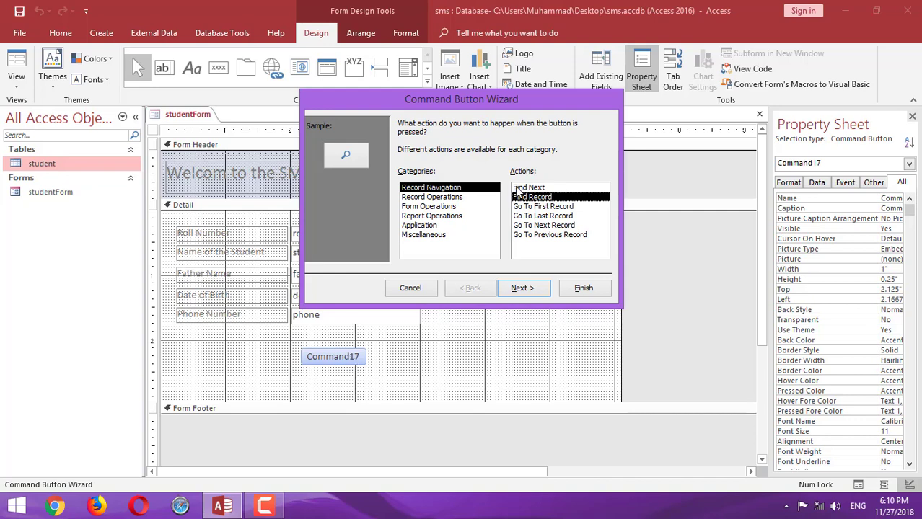
pyautogui.click(529, 288)
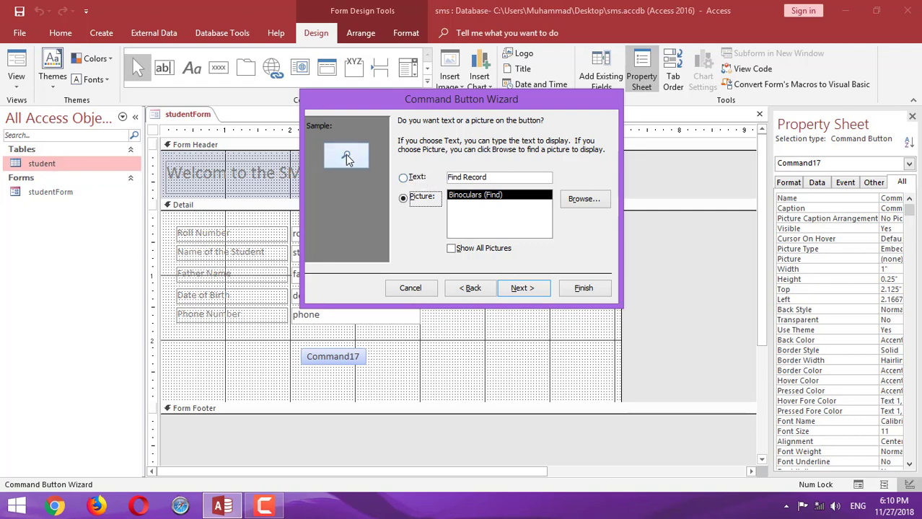
# Make the button show the text 'Search' instead of a picture
pyautogui.click(404, 178)
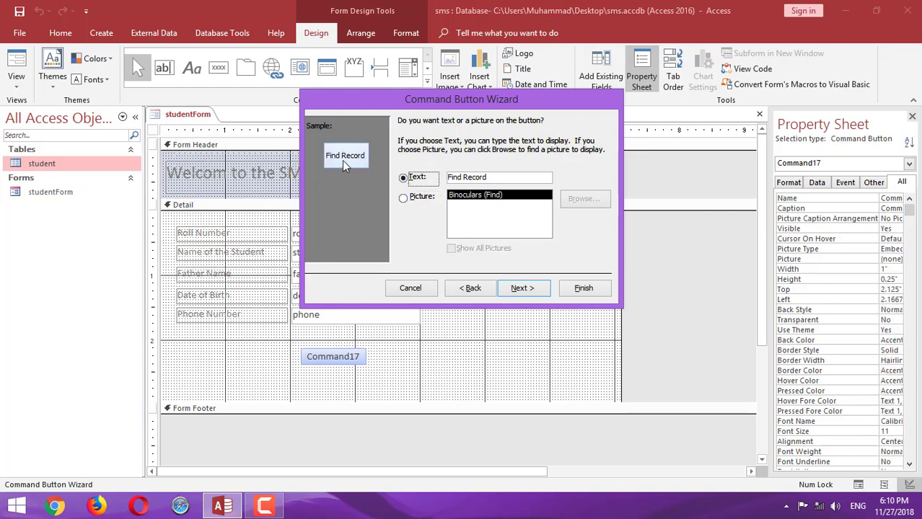
pyautogui.click(495, 178)
pyautogui.press('BackSpace')
pyautogui.press('BackSpace')
pyautogui.press('BackSpace')
pyautogui.press('BackSpace')
pyautogui.press('BackSpace')
pyautogui.press('BackSpace')
pyautogui.press('BackSpace')
pyautogui.press('BackSpace')
pyautogui.press('BackSpace')
pyautogui.press('BackSpace')
pyautogui.press('BackSpace')
pyautogui.write('Search')
# Try several button pictures and a picture file, then go back to the 'Search' text label
pyautogui.click(404, 199)
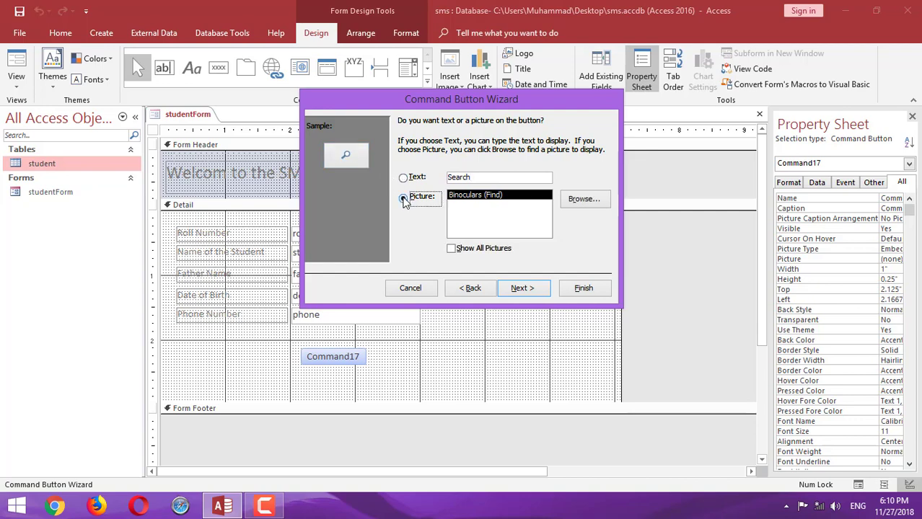
pyautogui.click(455, 251)
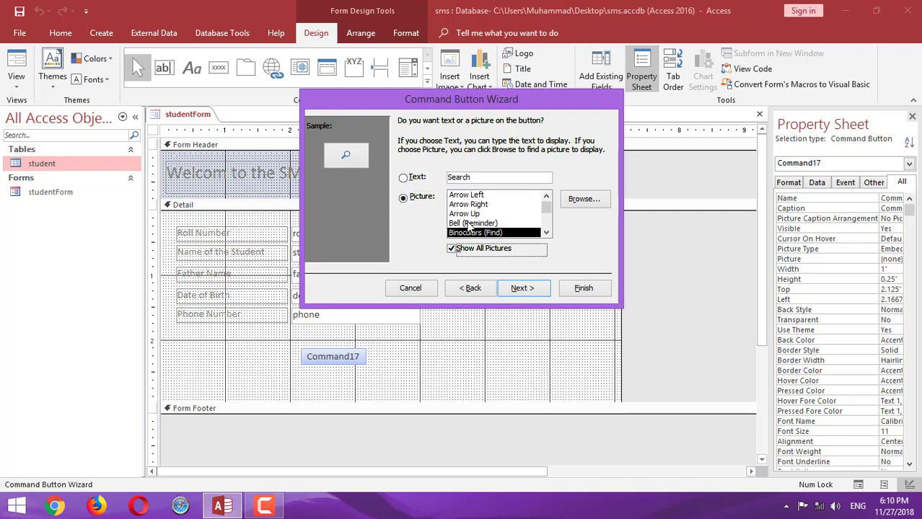
pyautogui.click(469, 223)
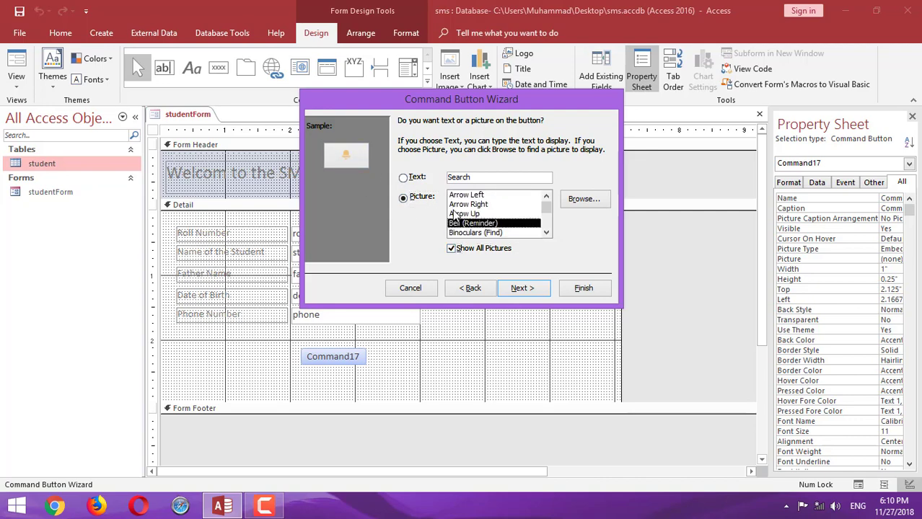
pyautogui.click(458, 214)
pyautogui.click(463, 205)
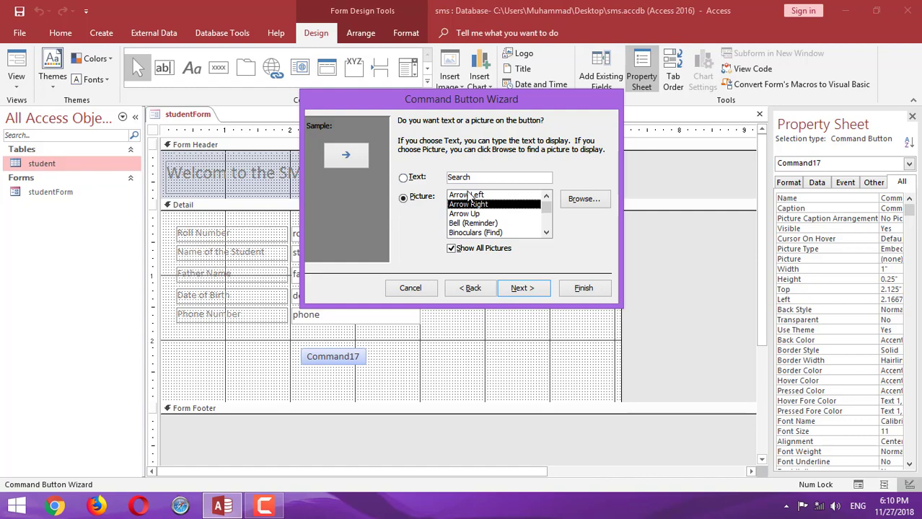
pyautogui.click(467, 195)
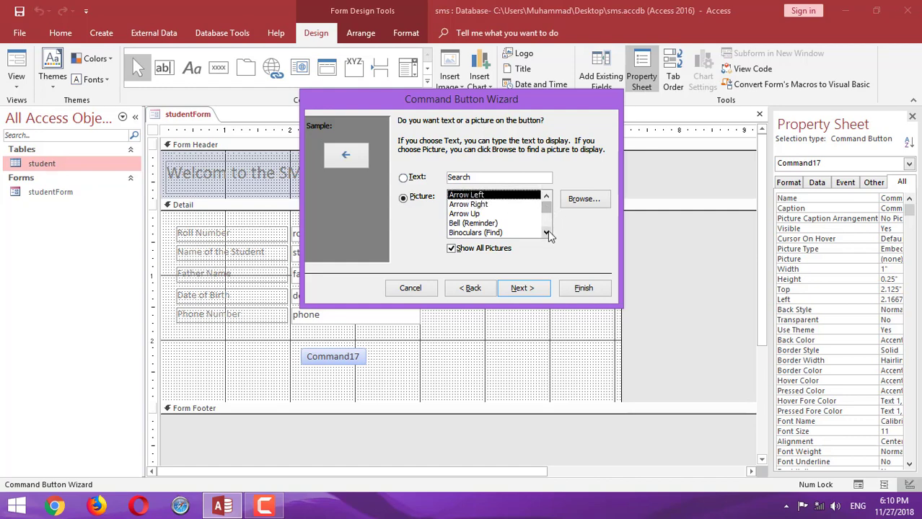
pyautogui.click(546, 233)
pyautogui.click(546, 233)
pyautogui.click(546, 233)
pyautogui.click(546, 232)
pyautogui.click(546, 233)
pyautogui.click(546, 233)
pyautogui.click(546, 233)
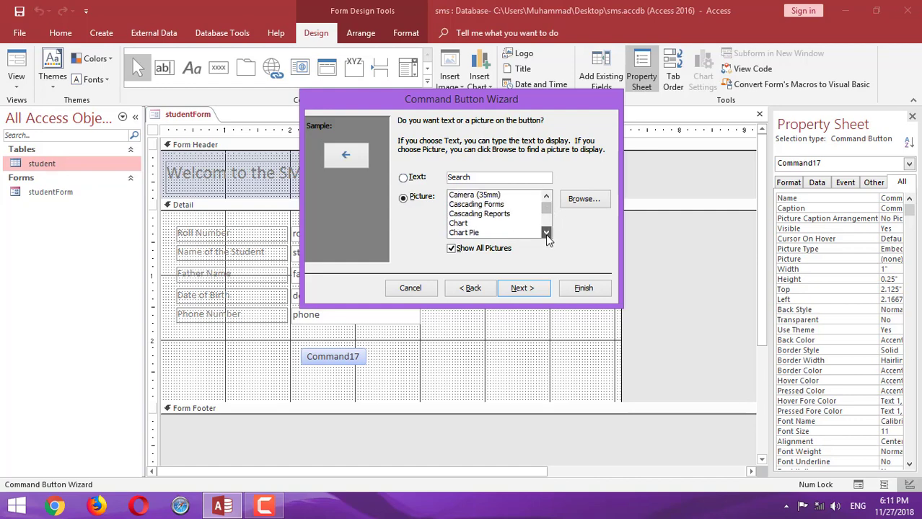
pyautogui.click(478, 233)
pyautogui.click(582, 200)
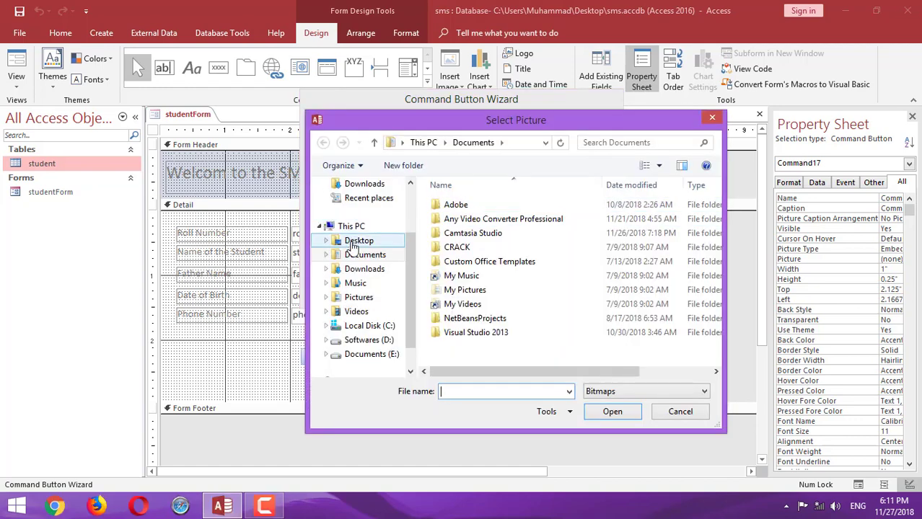
pyautogui.click(354, 241)
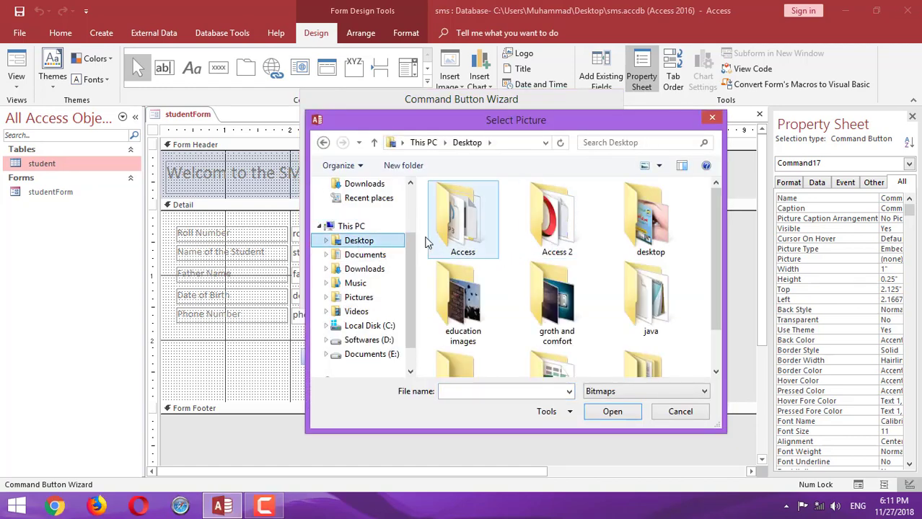
pyautogui.click(680, 412)
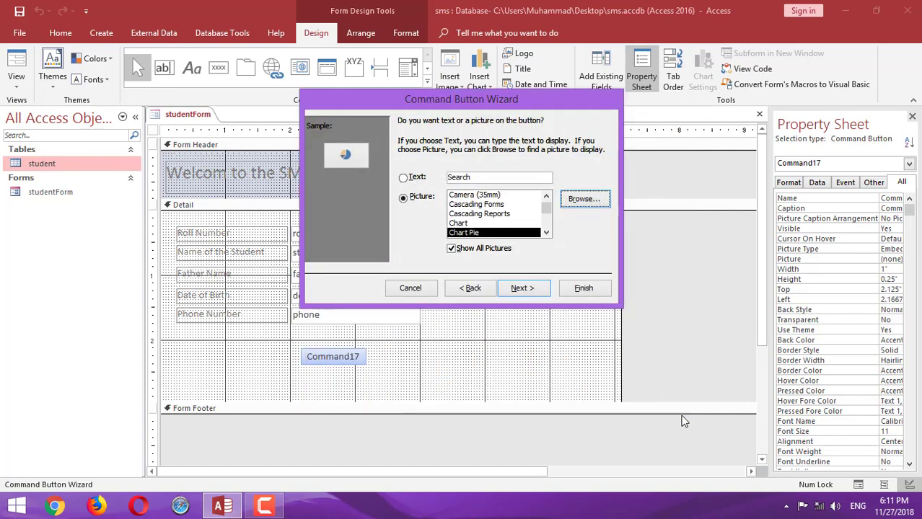
pyautogui.click(403, 177)
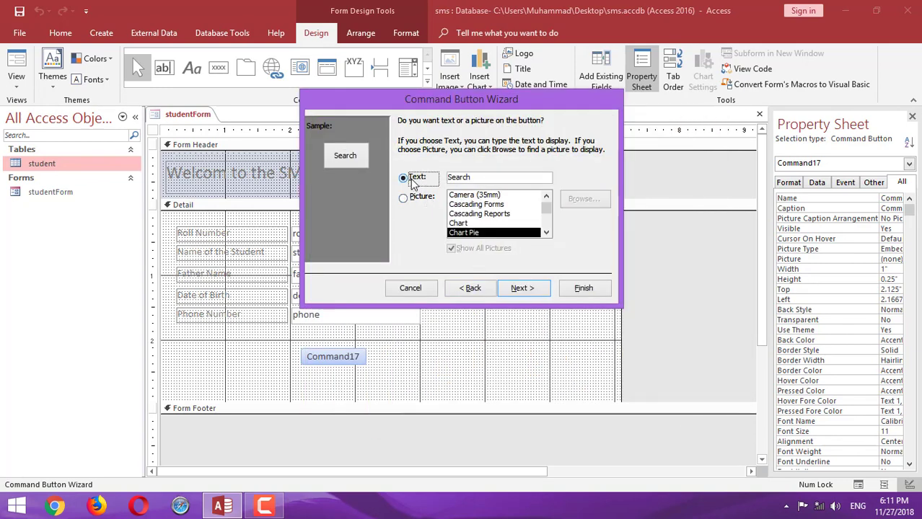
pyautogui.click(482, 176)
# Name the button btnSearch and finish the wizard
pyautogui.click(519, 287)
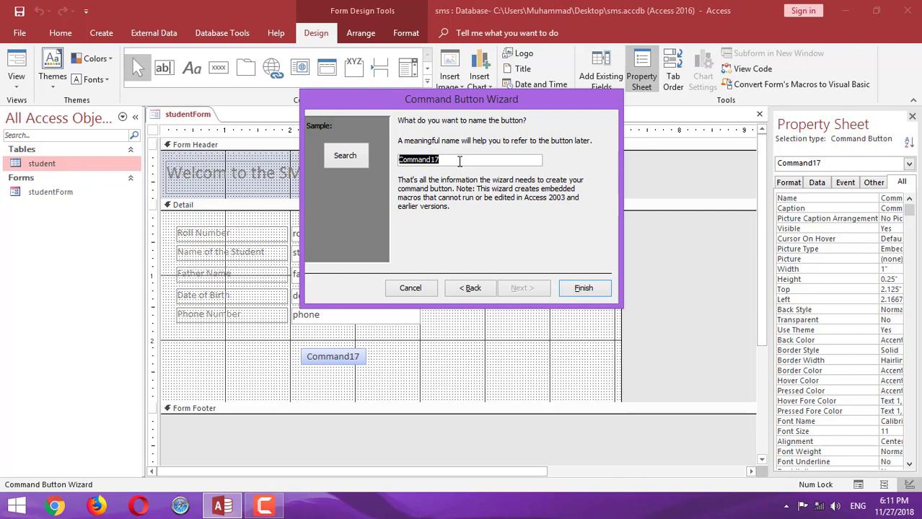
pyautogui.write('btnSearch')
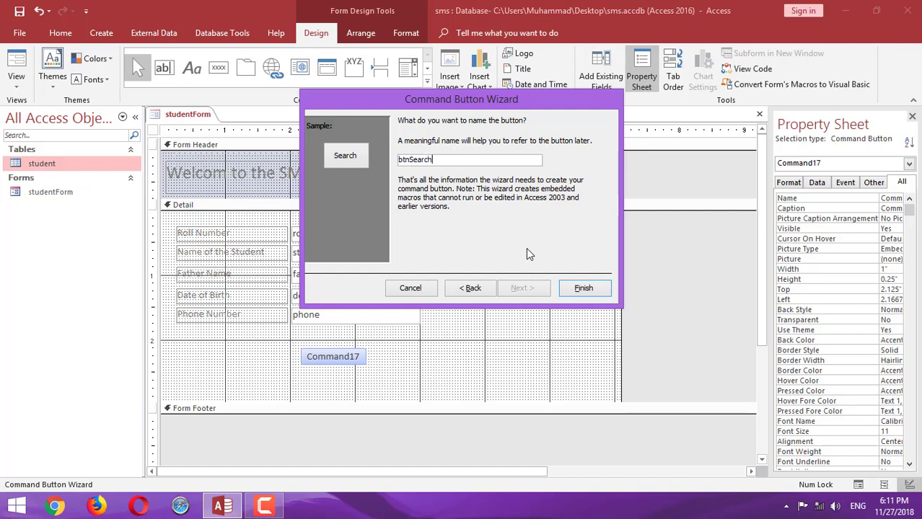
pyautogui.click(581, 288)
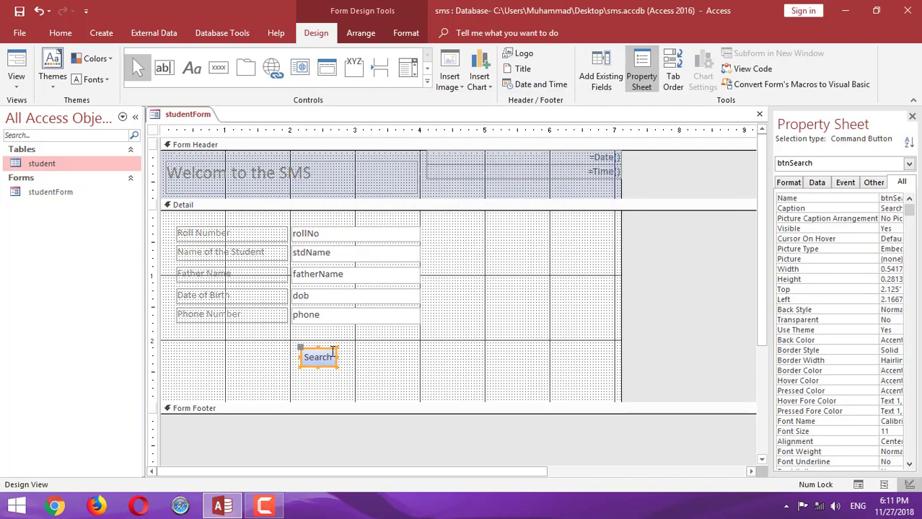
# Move the Search button up under the phone field, then test it in Form View by searching for yasir
pyautogui.moveTo(329, 352); pyautogui.dragTo(324, 336)
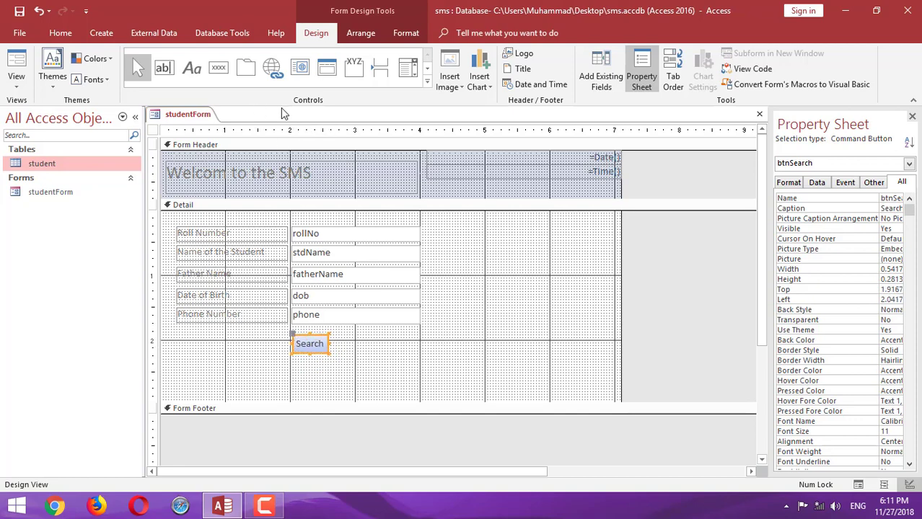
pyautogui.click(20, 65)
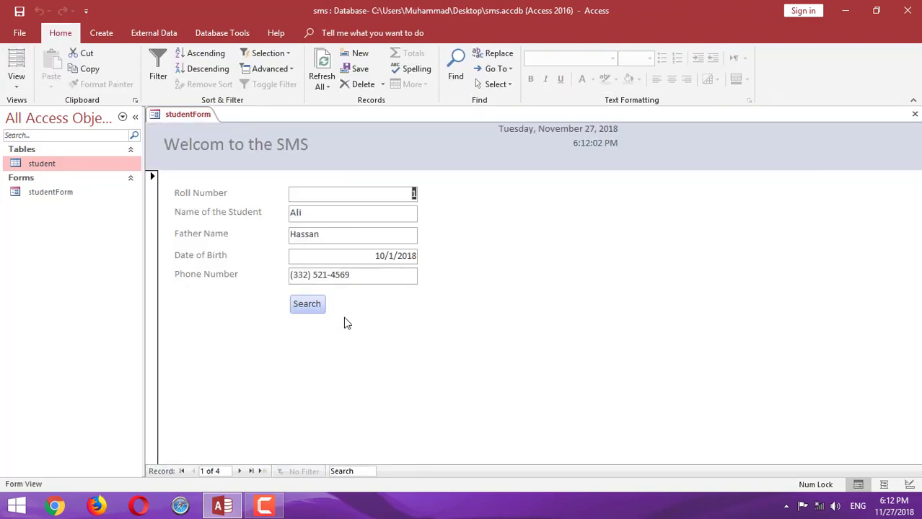
pyautogui.click(317, 307)
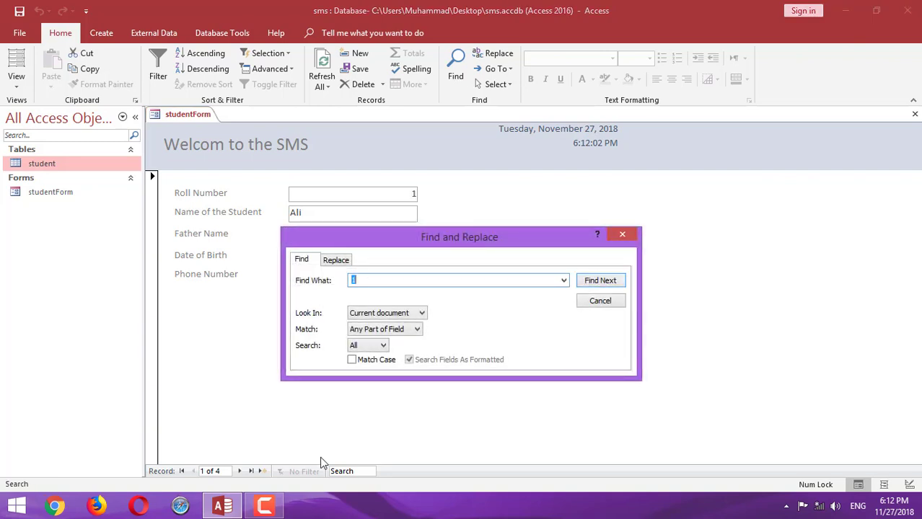
pyautogui.moveTo(281, 511)
pyautogui.write('yasir')
pyautogui.press('Return')
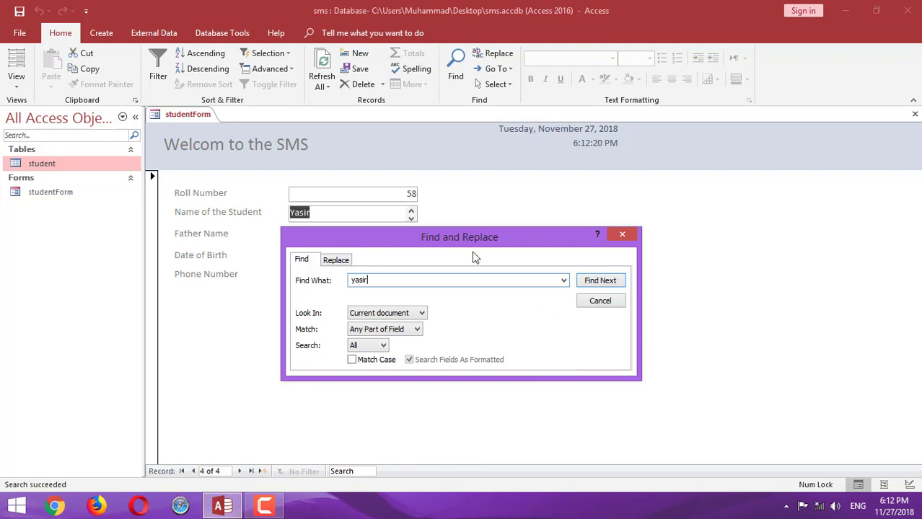
pyautogui.moveTo(476, 237); pyautogui.dragTo(642, 169)
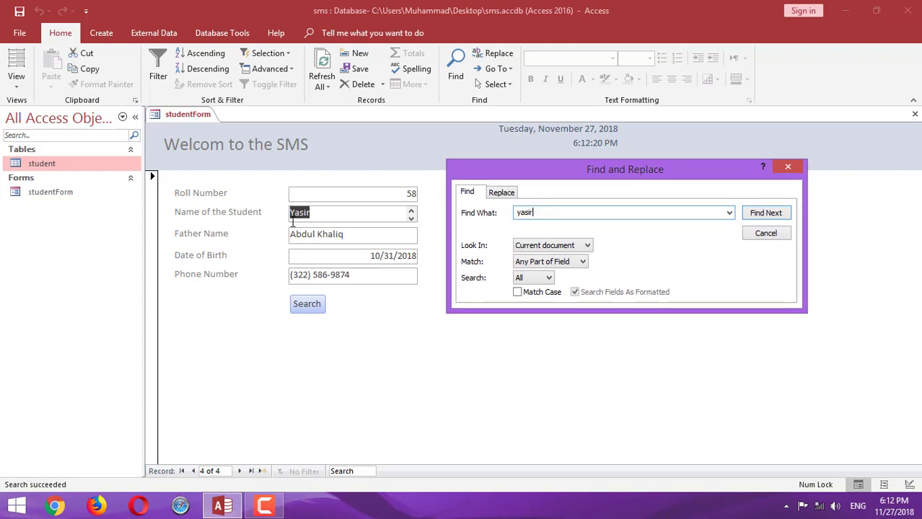
pyautogui.click(766, 236)
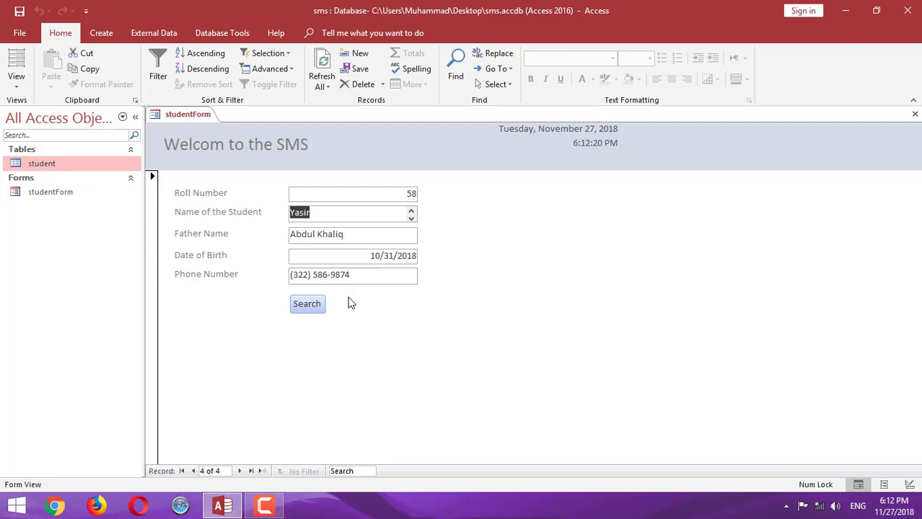
# Search for ali with the Search button until no matches remain, then reopen Find and Replace
pyautogui.click(312, 304)
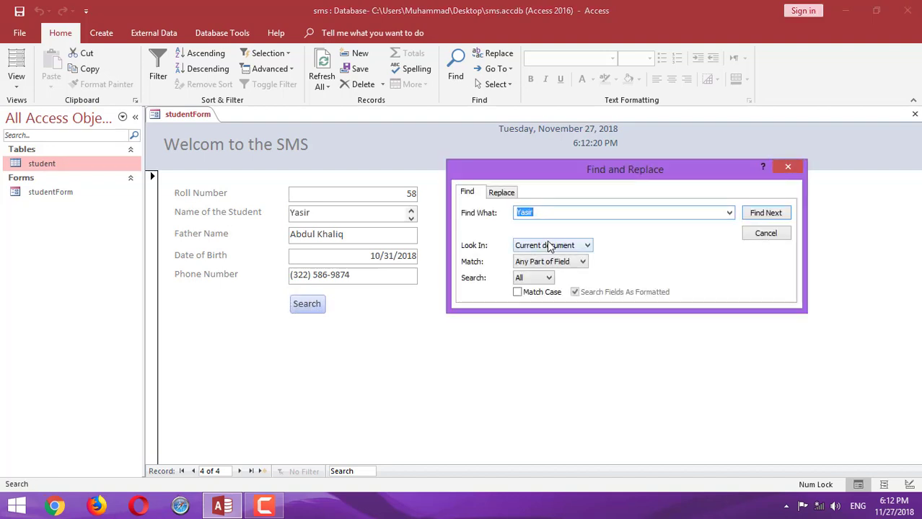
pyautogui.write('all')
pyautogui.press('Return')
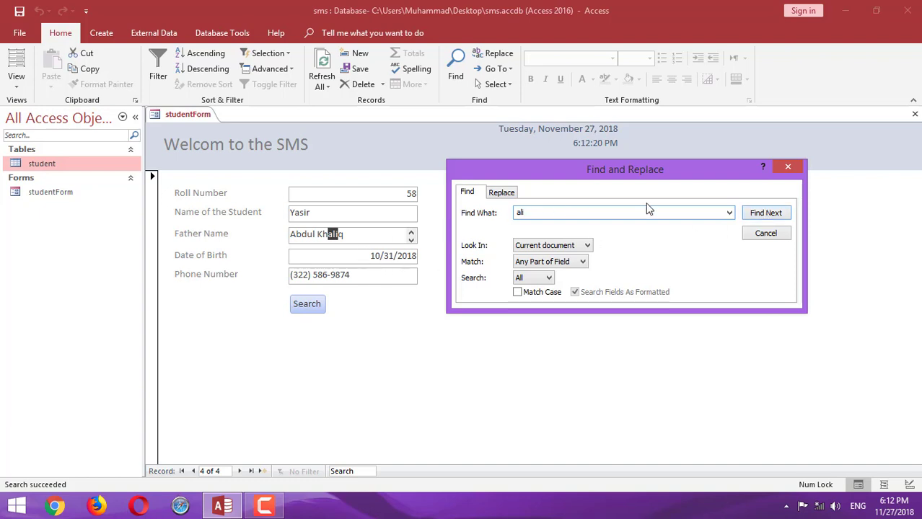
pyautogui.click(750, 219)
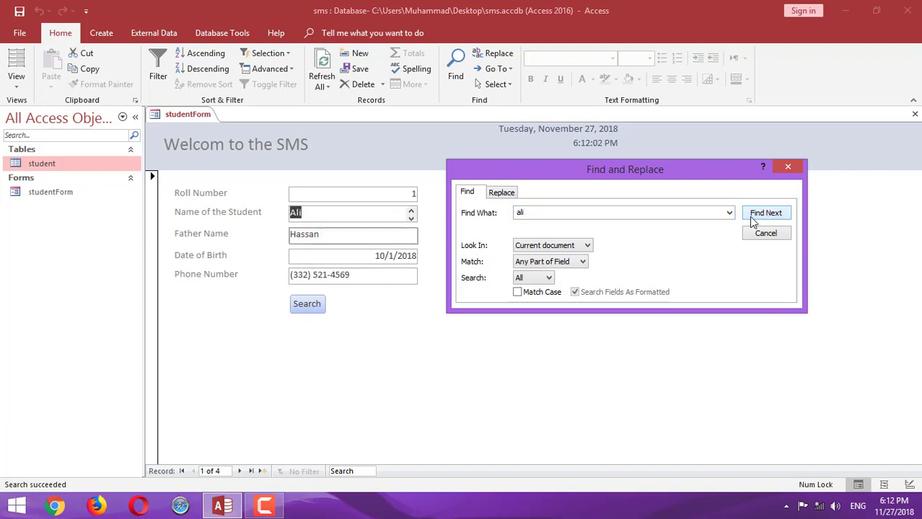
pyautogui.click(752, 220)
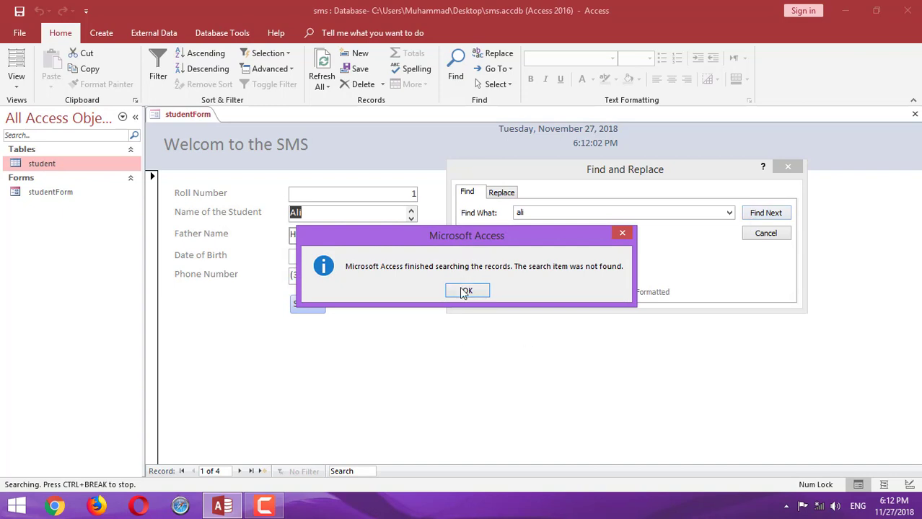
pyautogui.click(465, 292)
pyautogui.click(751, 234)
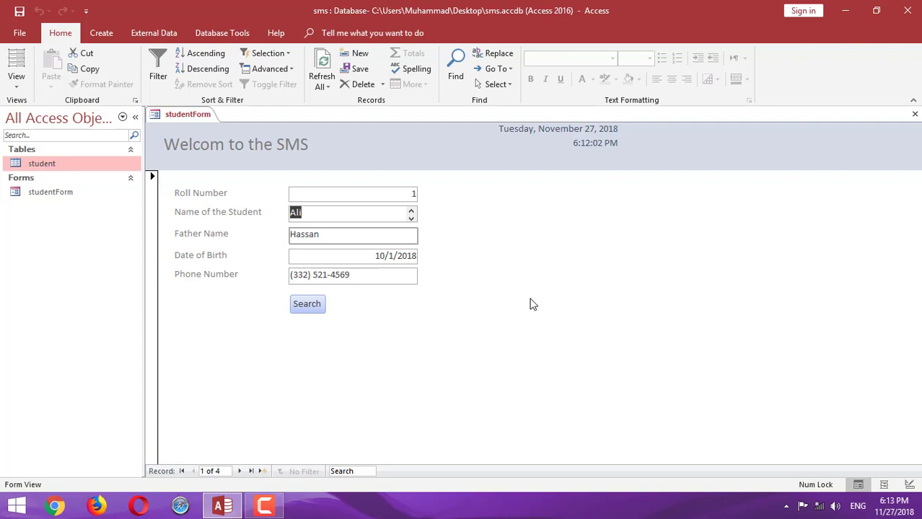
pyautogui.click(314, 305)
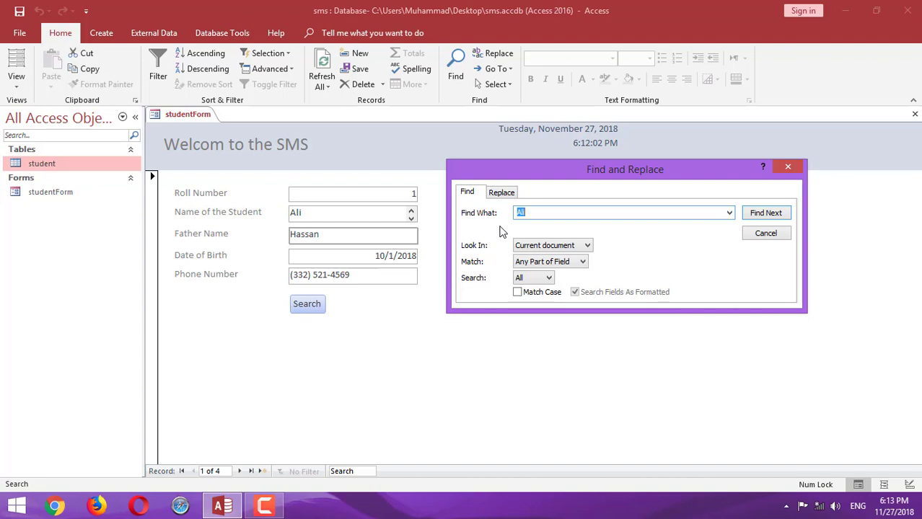
# Find the next Ali match across the whole document, set Match to Whole Field, and close Find
pyautogui.click(556, 249)
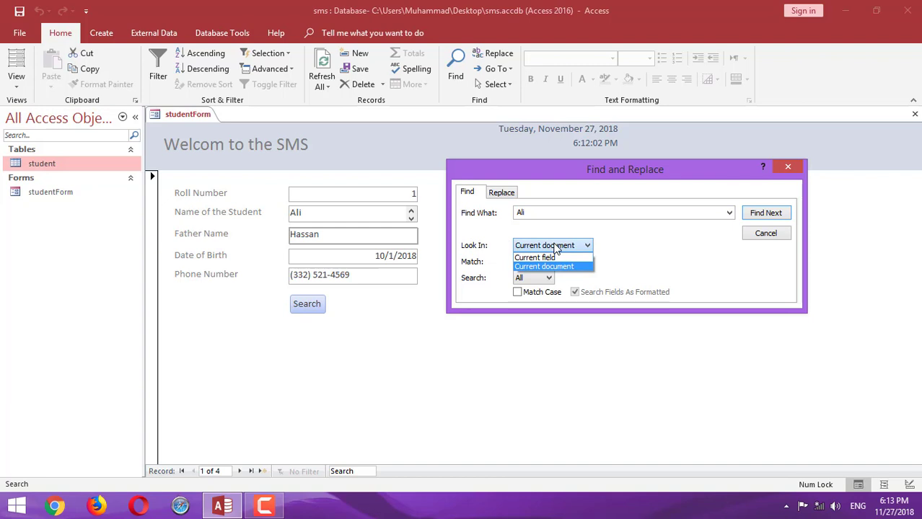
pyautogui.click(556, 248)
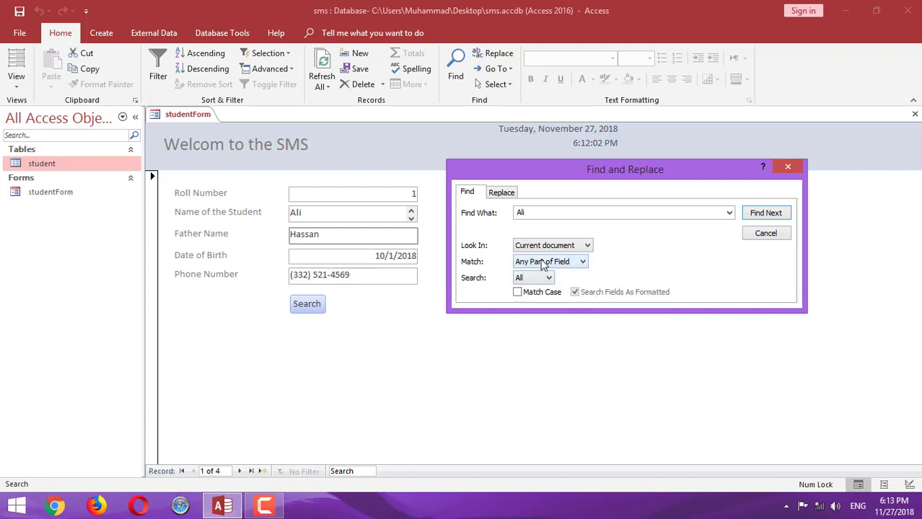
pyautogui.doubleClick(529, 212)
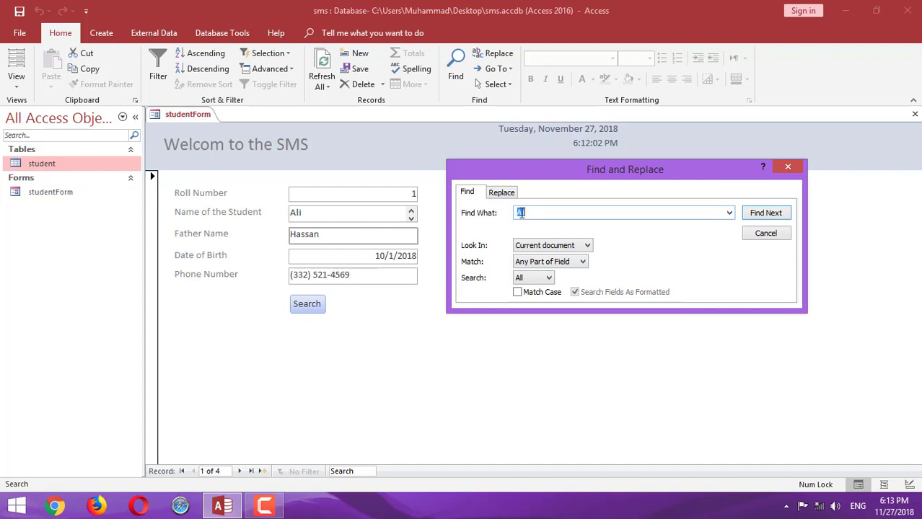
pyautogui.click(342, 212)
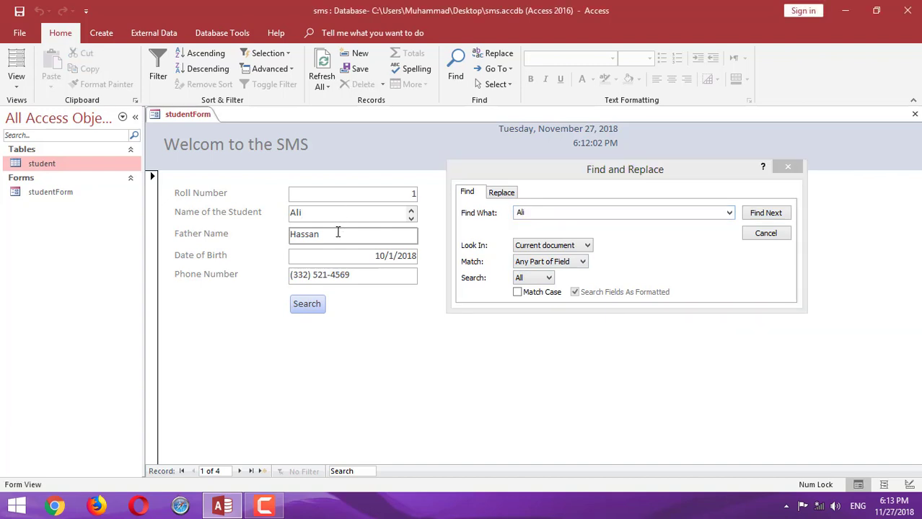
pyautogui.click(338, 232)
pyautogui.click(779, 212)
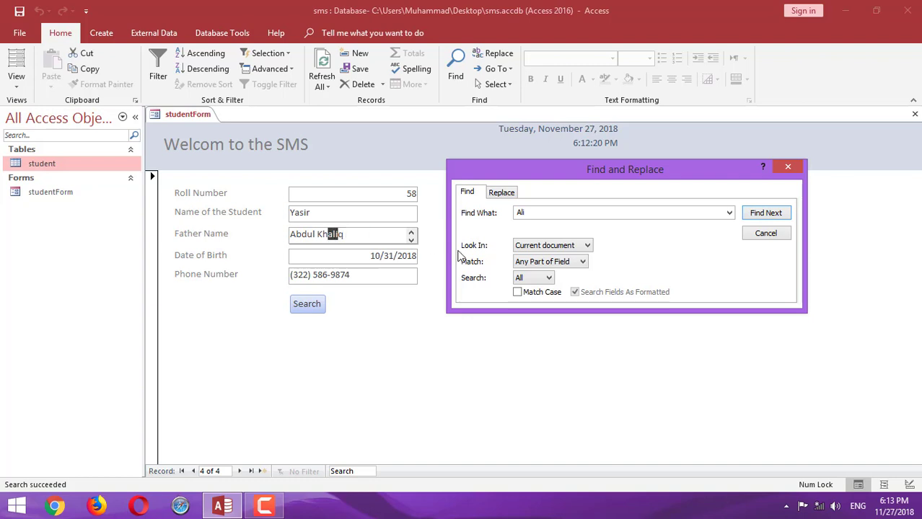
pyautogui.click(580, 262)
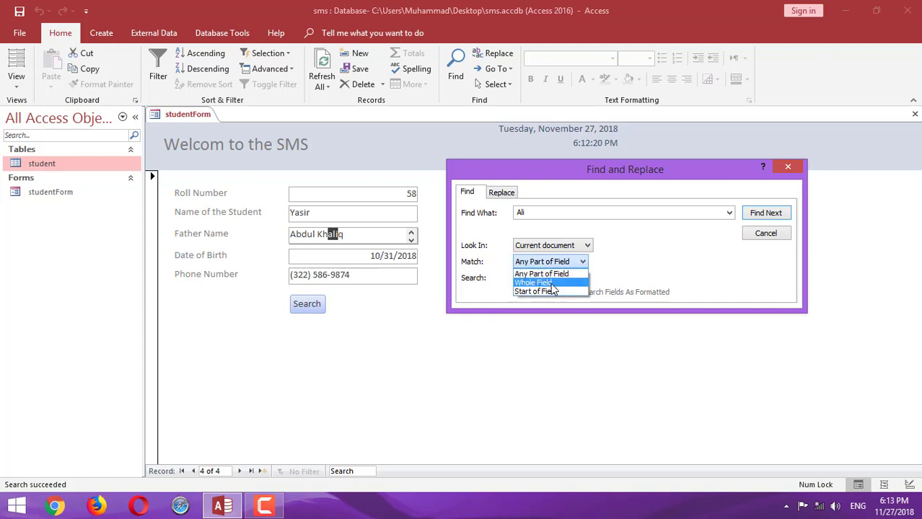
pyautogui.click(550, 283)
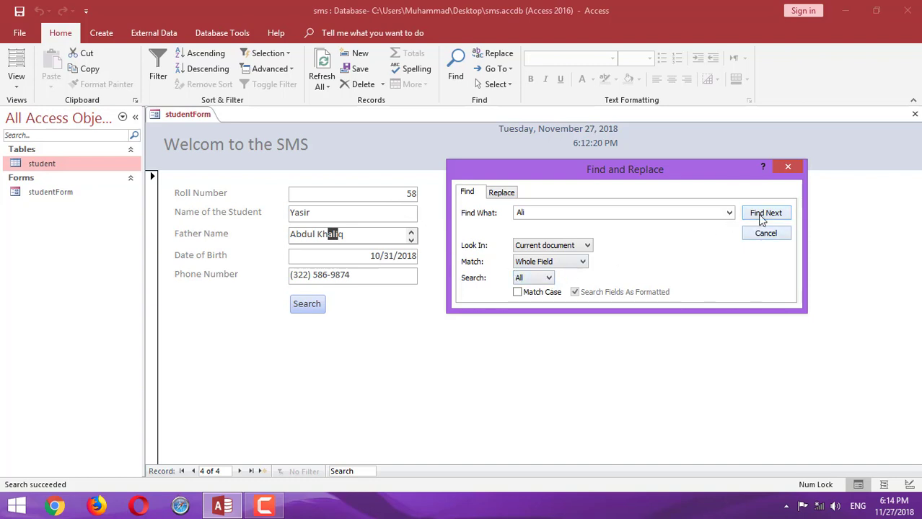
pyautogui.click(788, 167)
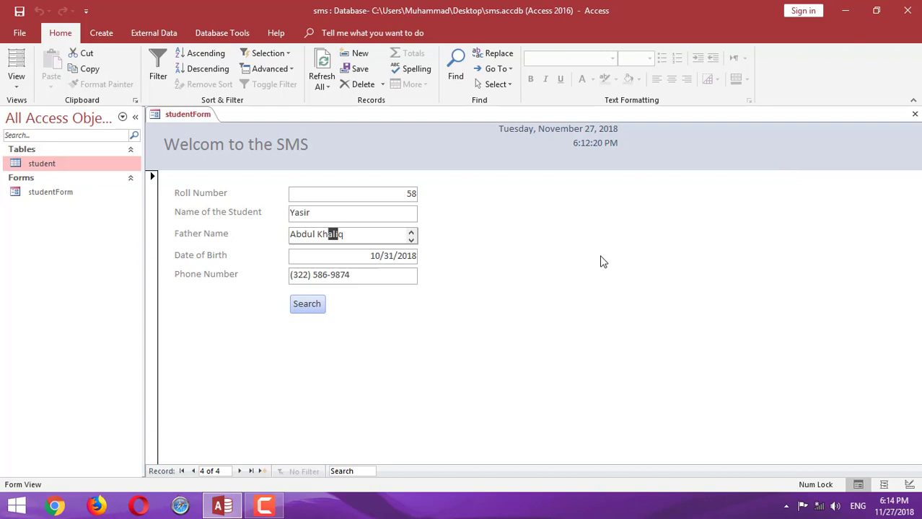
# Step through ali matches from the Search button until the not-found message appears
pyautogui.click(303, 304)
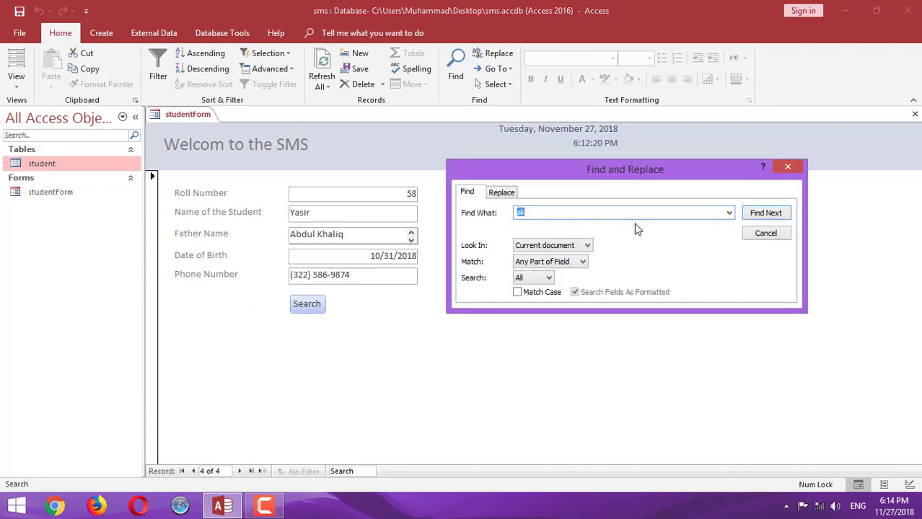
pyautogui.click(757, 215)
pyautogui.click(757, 215)
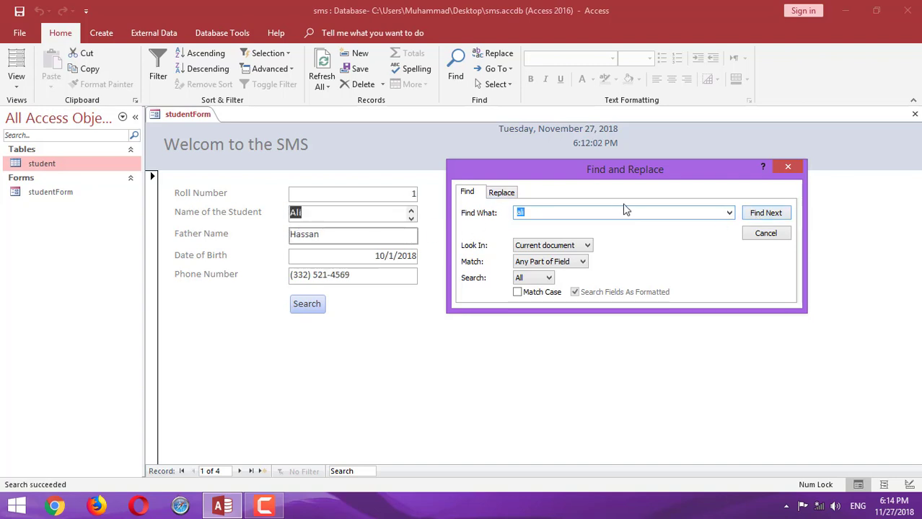
pyautogui.click(751, 213)
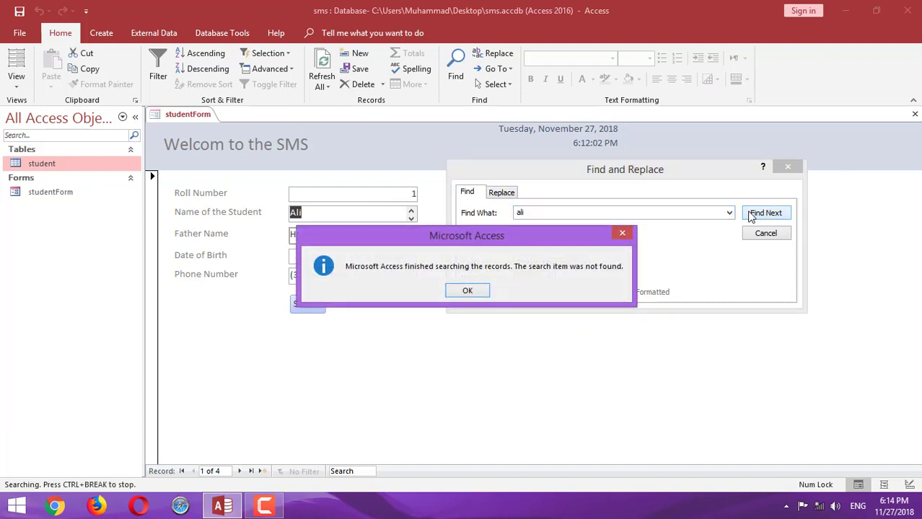
pyautogui.click(468, 291)
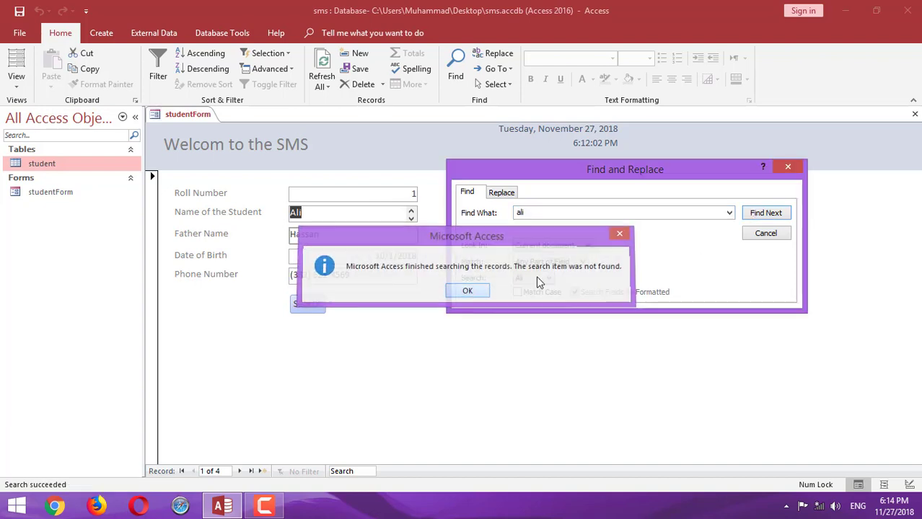
pyautogui.click(764, 233)
# Search for yasir from the Search button, then close the dialog
pyautogui.click(307, 304)
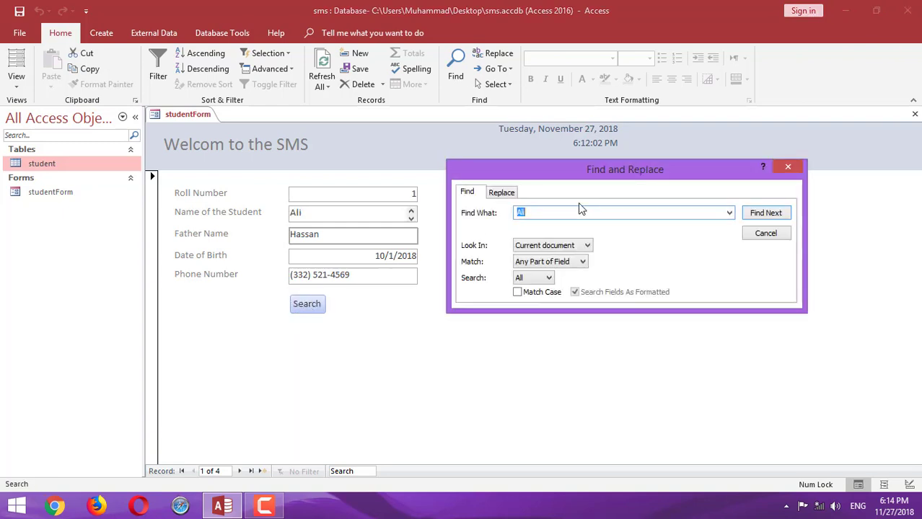
pyautogui.write('yasir')
pyautogui.press('Return')
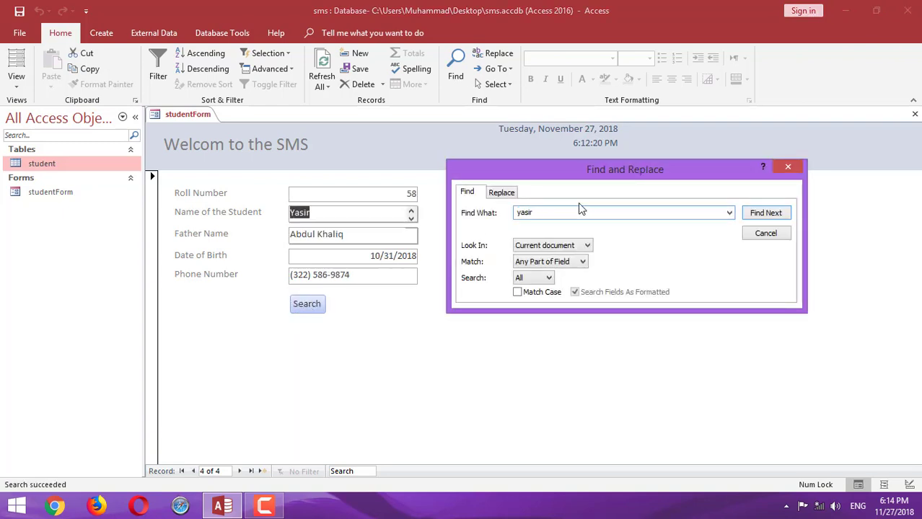
pyautogui.click(788, 167)
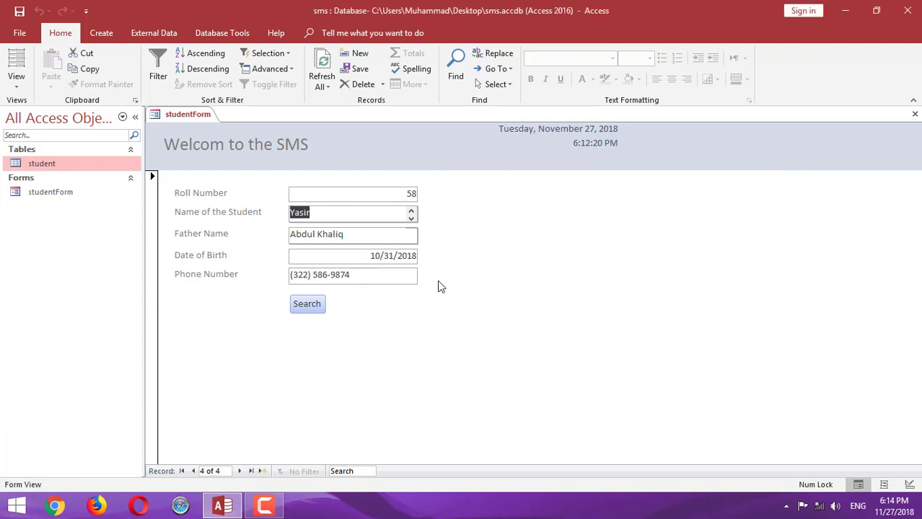
# Search for 'all' with Match set to Whole Field, stepping until no further match is found
pyautogui.click(321, 304)
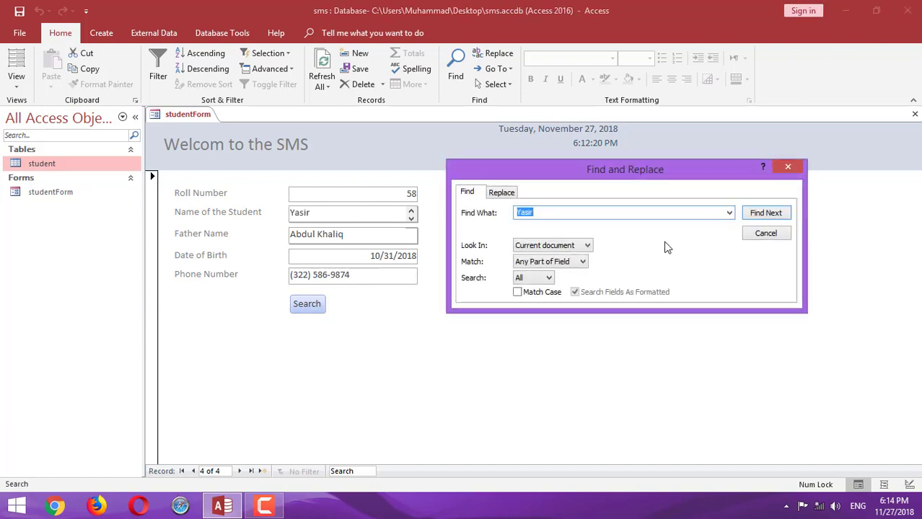
pyautogui.write('all')
pyautogui.press('Return')
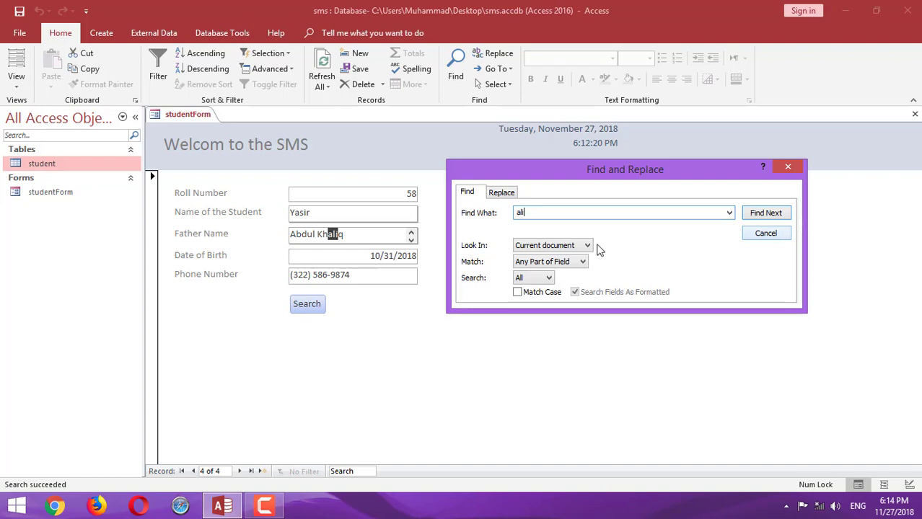
pyautogui.click(571, 264)
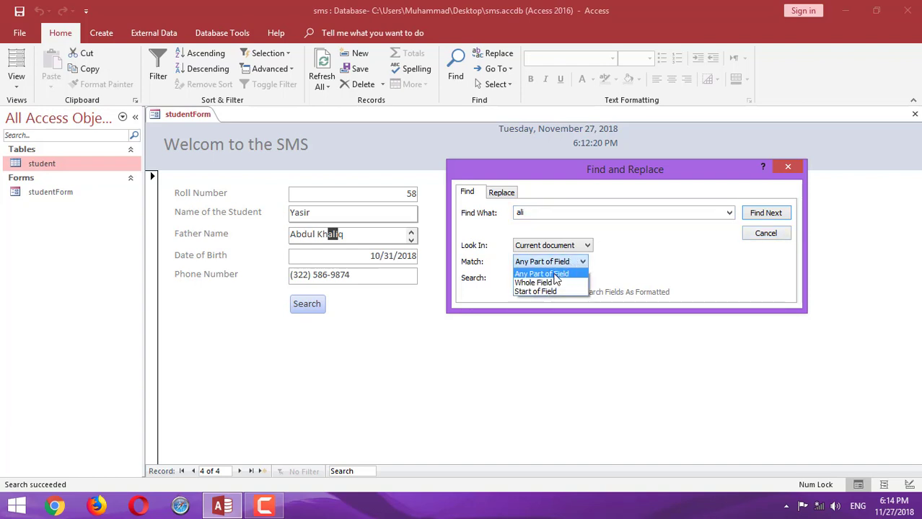
pyautogui.click(546, 287)
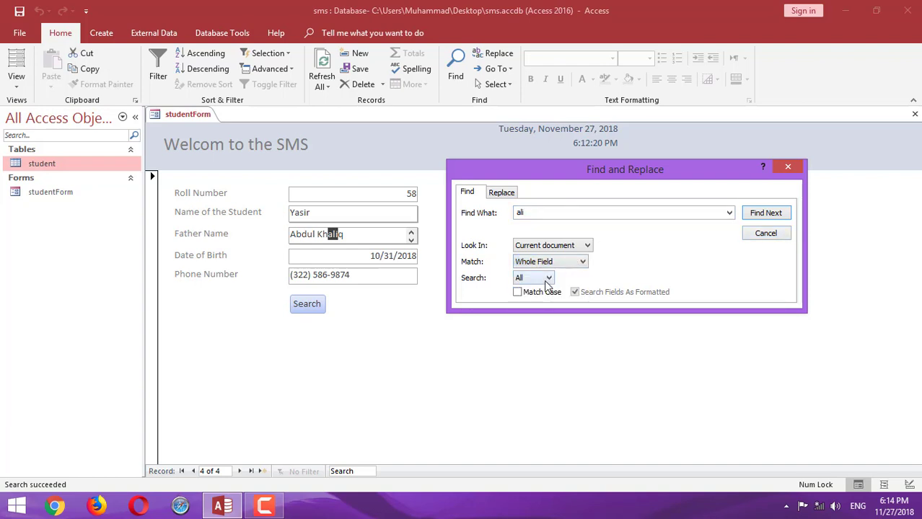
pyautogui.click(744, 210)
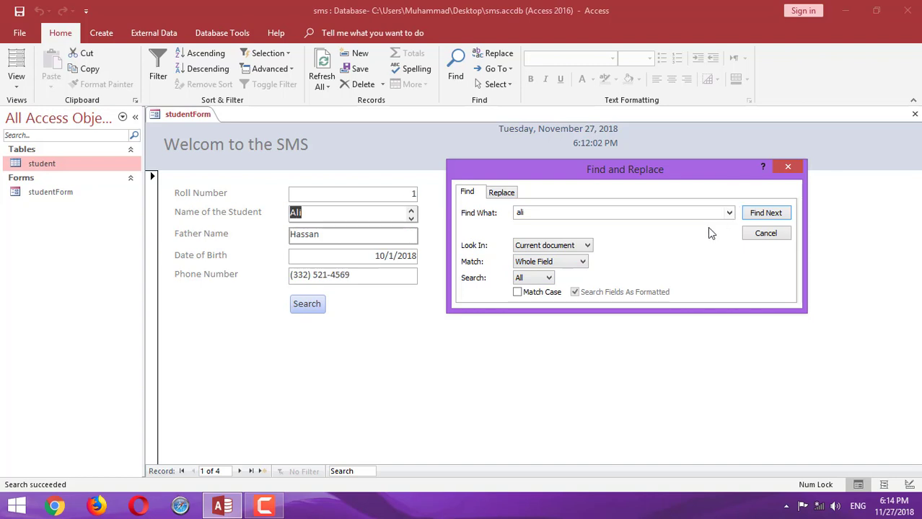
pyautogui.click(782, 213)
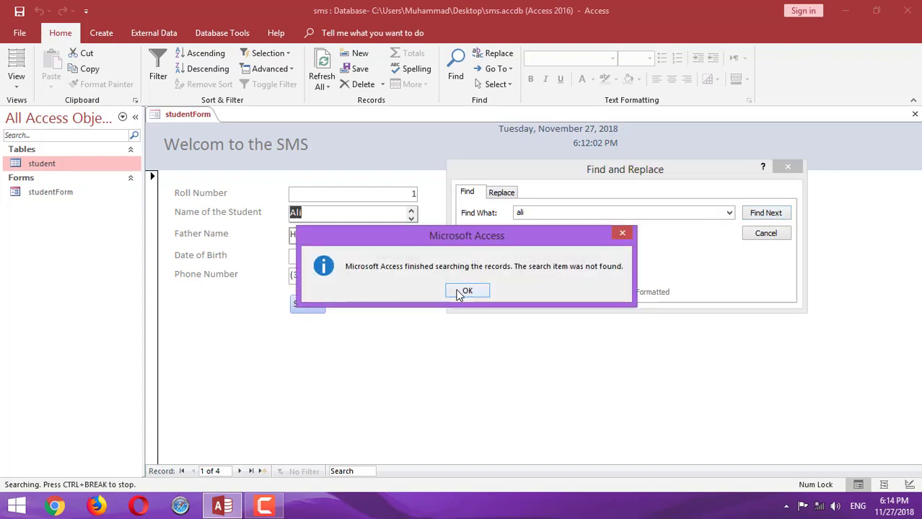
pyautogui.click(467, 290)
pyautogui.click(795, 167)
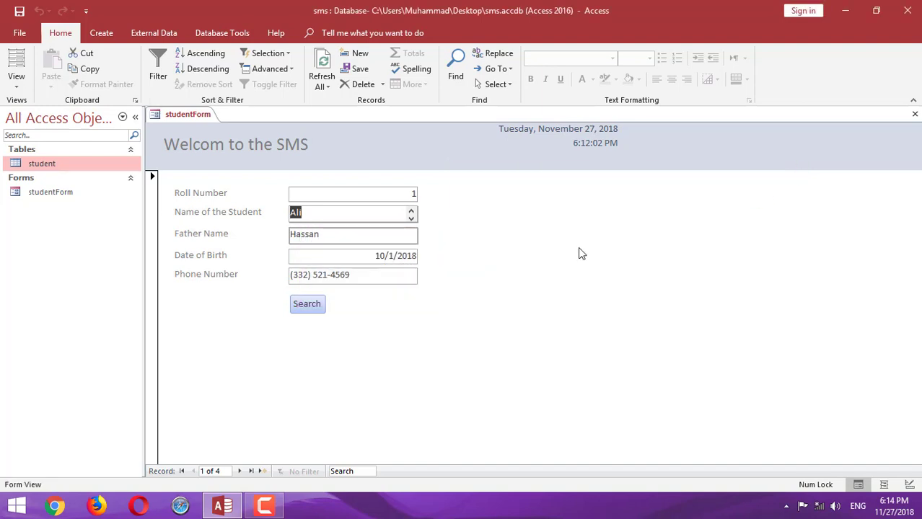
# Run another yasir search from the Search button and close the dialog
pyautogui.click(310, 305)
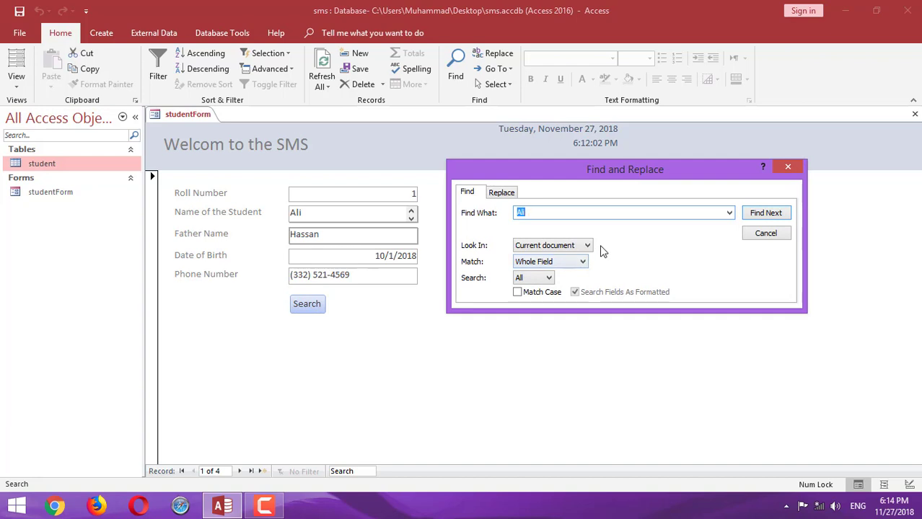
pyautogui.write('yasir')
pyautogui.press('Return')
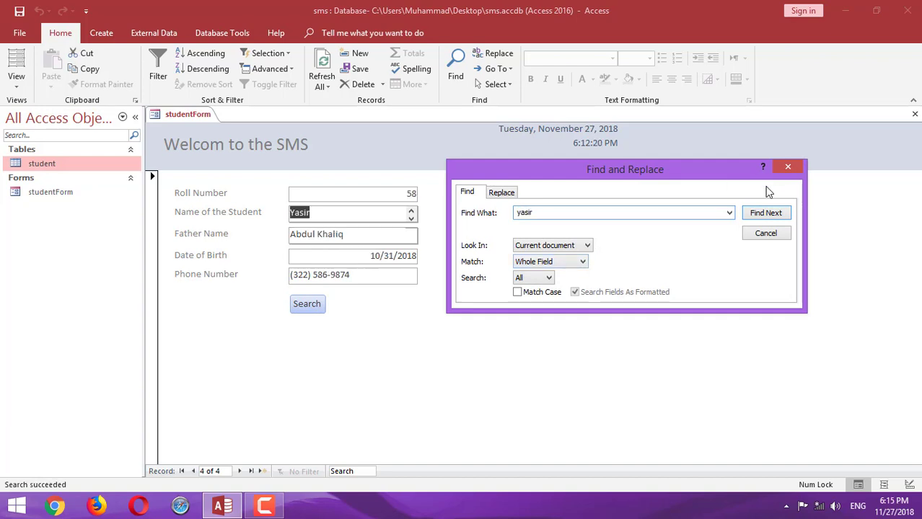
pyautogui.click(788, 167)
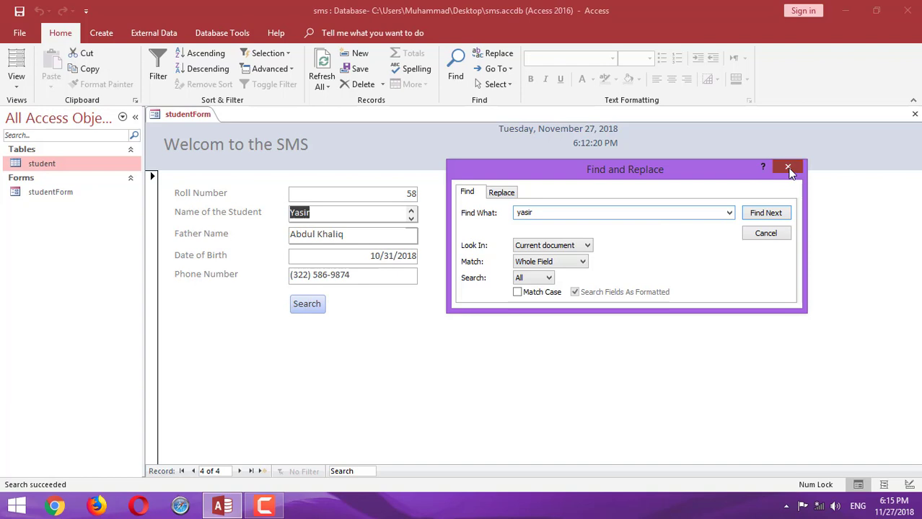
# Search for ali after correcting the typo, dismiss the not-found message and close Find
pyautogui.click(321, 303)
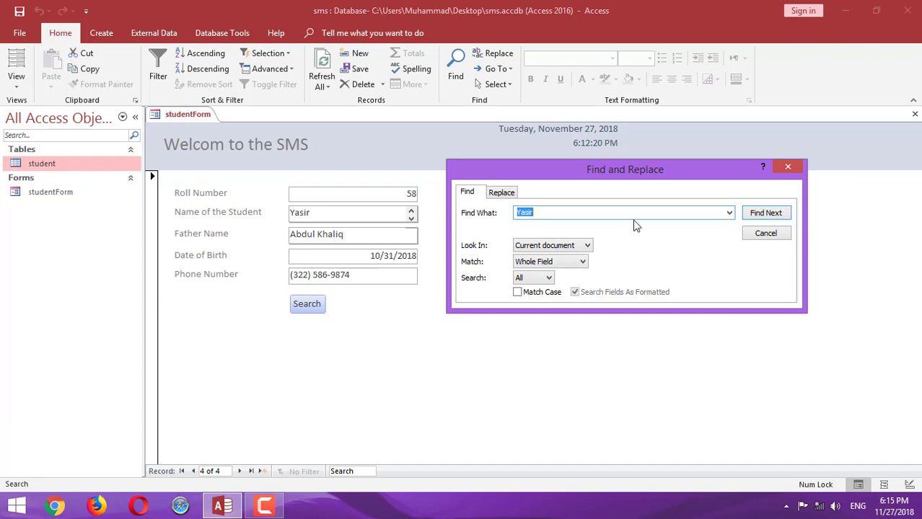
pyautogui.write('all')
pyautogui.press('Return')
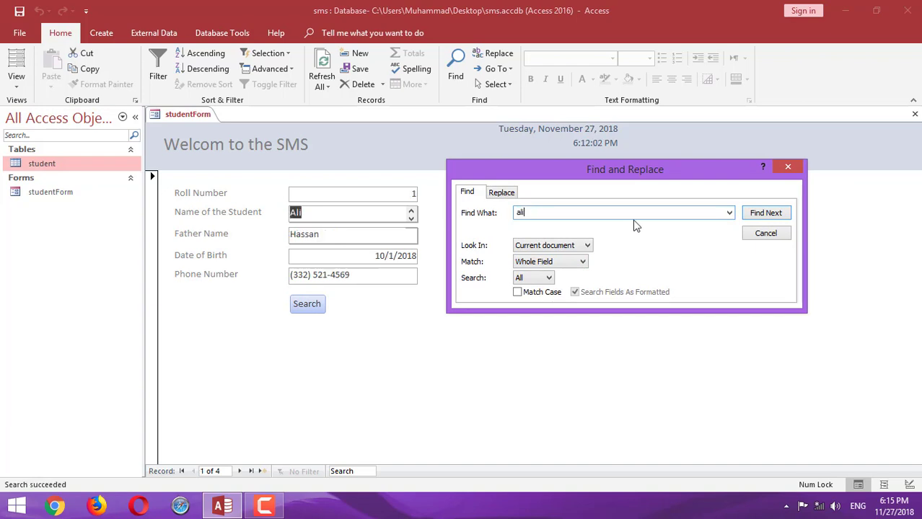
pyautogui.press('BackSpace')
pyautogui.write('i')
pyautogui.press('Return')
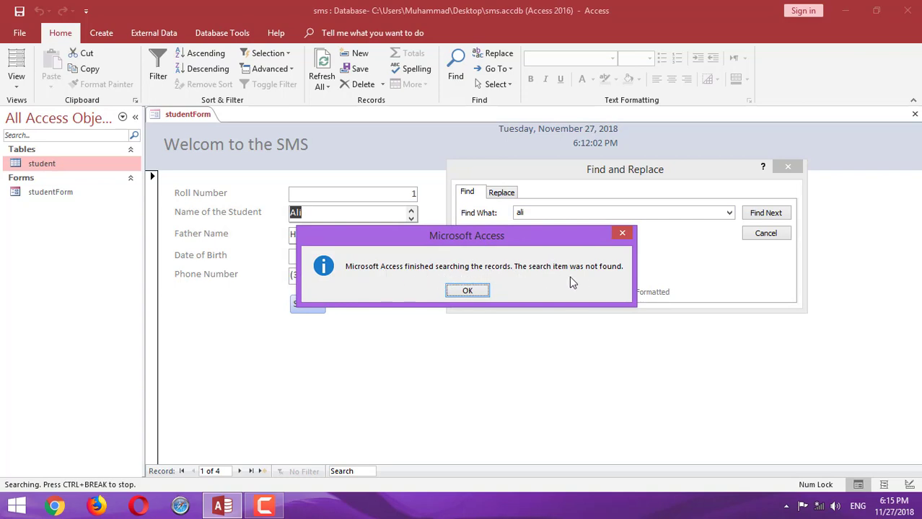
pyautogui.click(467, 291)
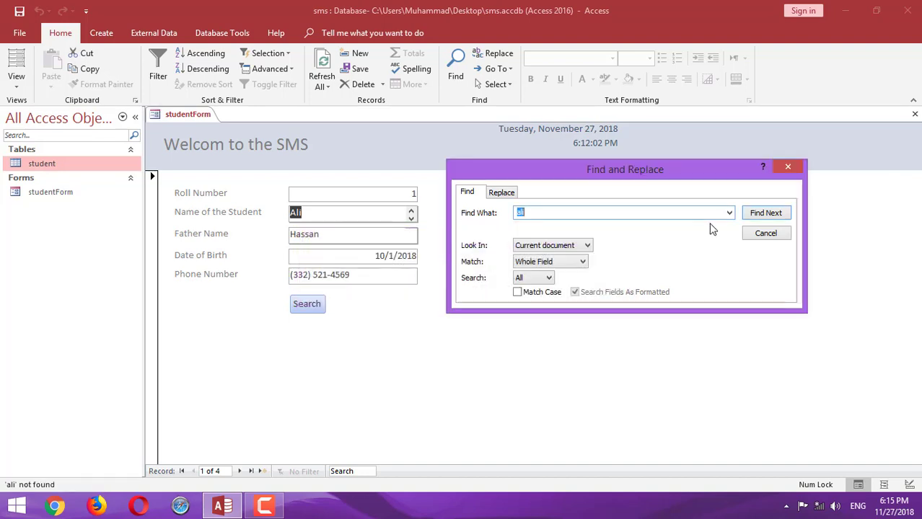
pyautogui.click(766, 234)
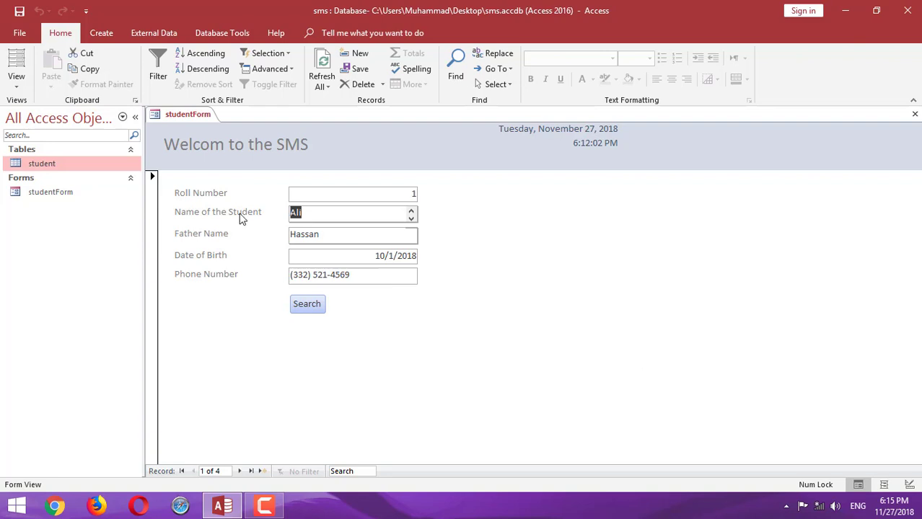
pyautogui.click(16, 79)
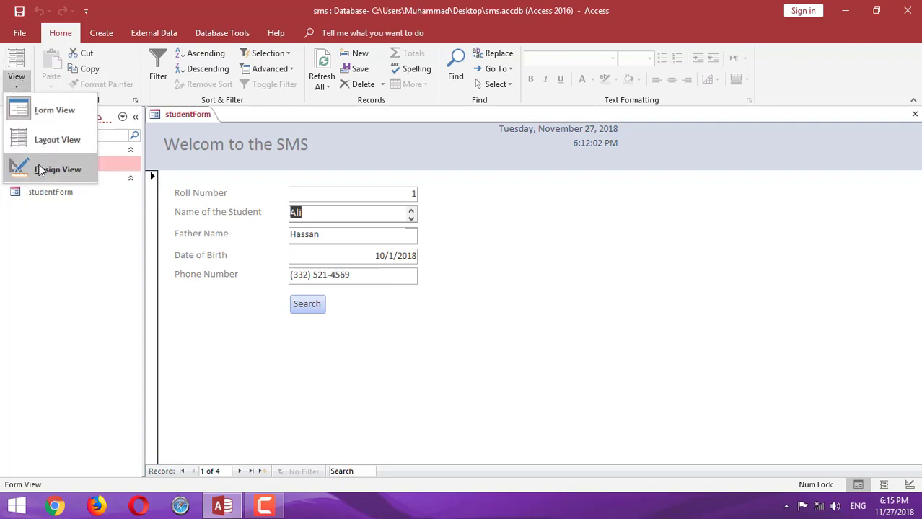
# Switch to Design View and draw a new button beside the Search button
pyautogui.click(57, 169)
pyautogui.click(223, 73)
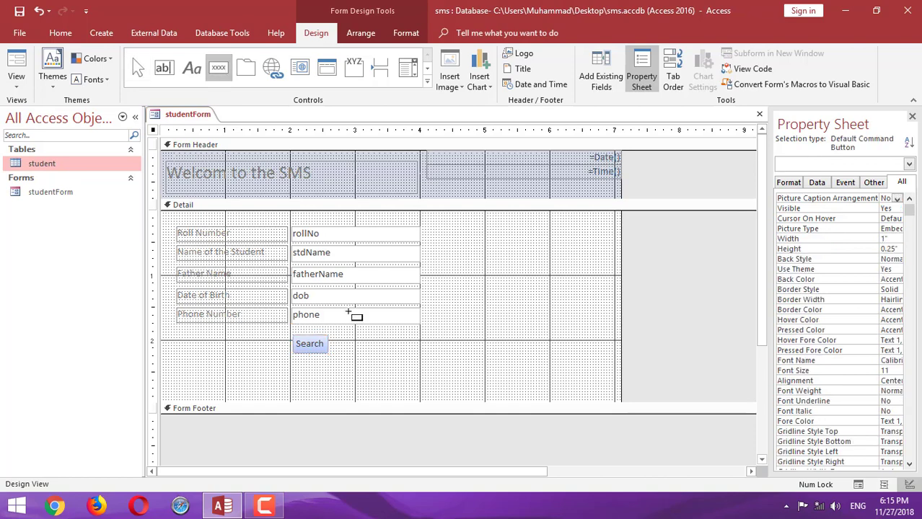
pyautogui.click(343, 341)
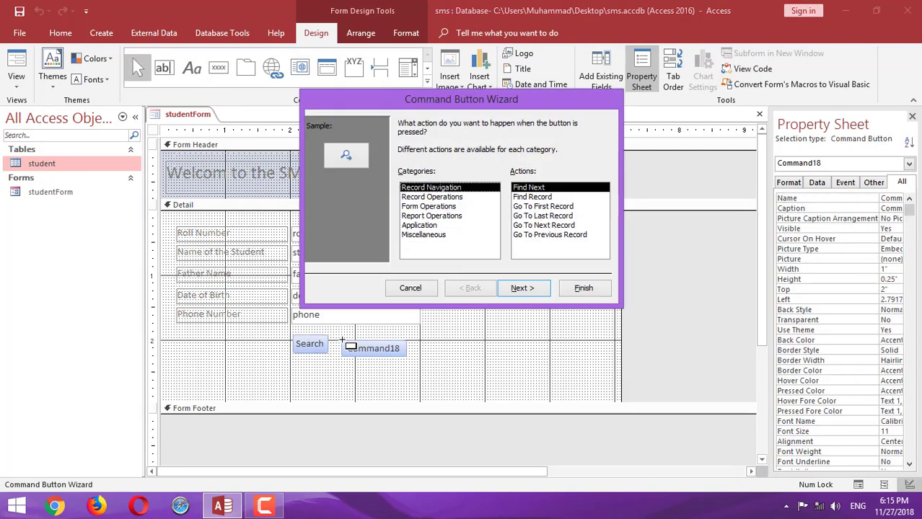
# Choose Record Operations > Add New Record as the Command18 button's action in the wizard
pyautogui.click(547, 208)
pyautogui.click(540, 216)
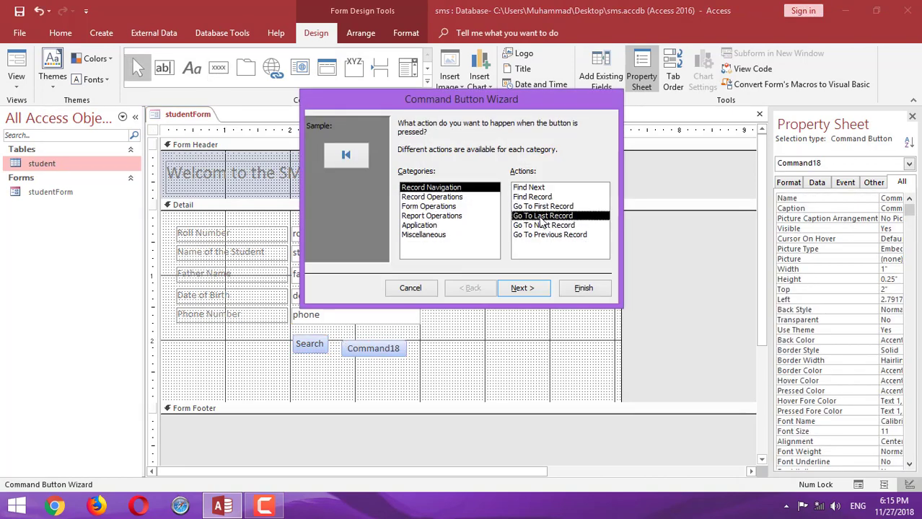
pyautogui.click(540, 226)
pyautogui.click(537, 235)
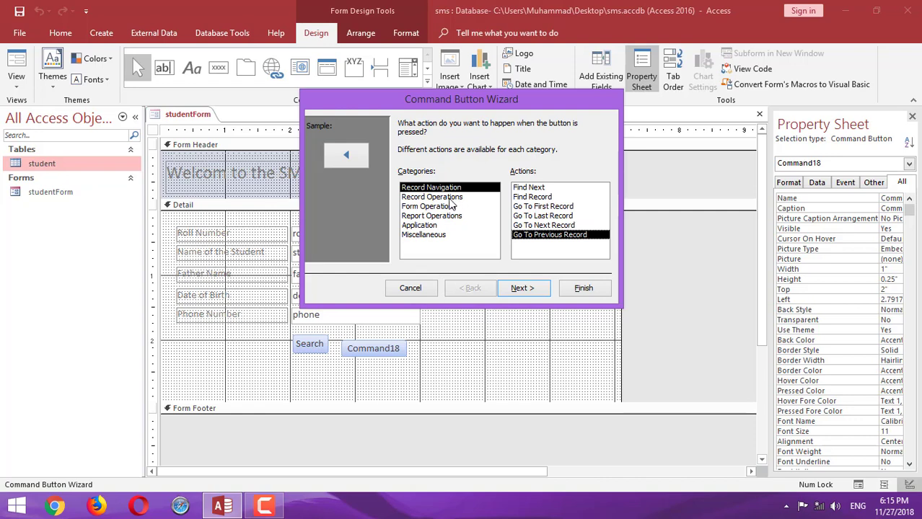
pyautogui.click(448, 198)
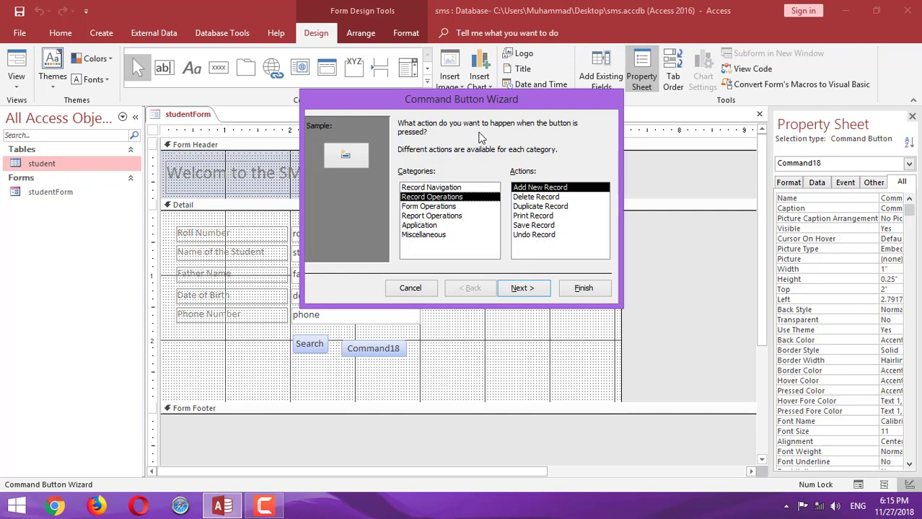
pyautogui.moveTo(465, 104); pyautogui.dragTo(657, 92)
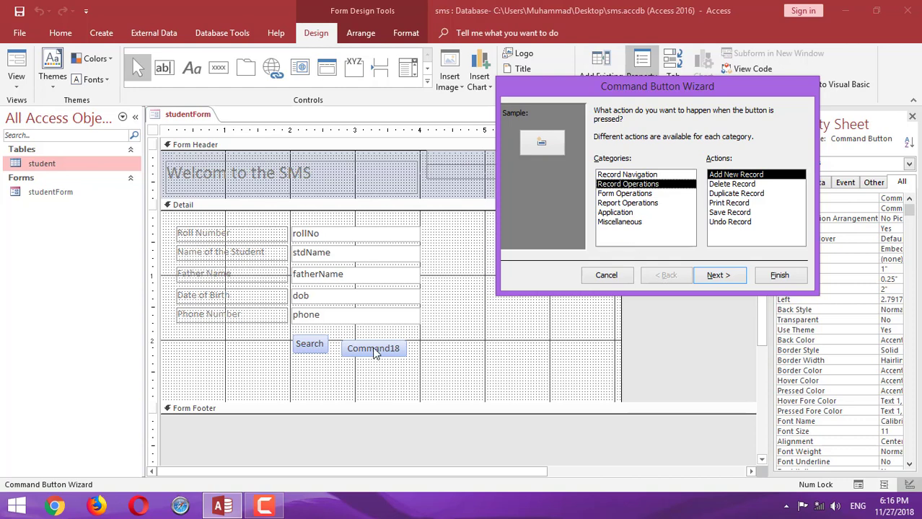
pyautogui.press('Tab')
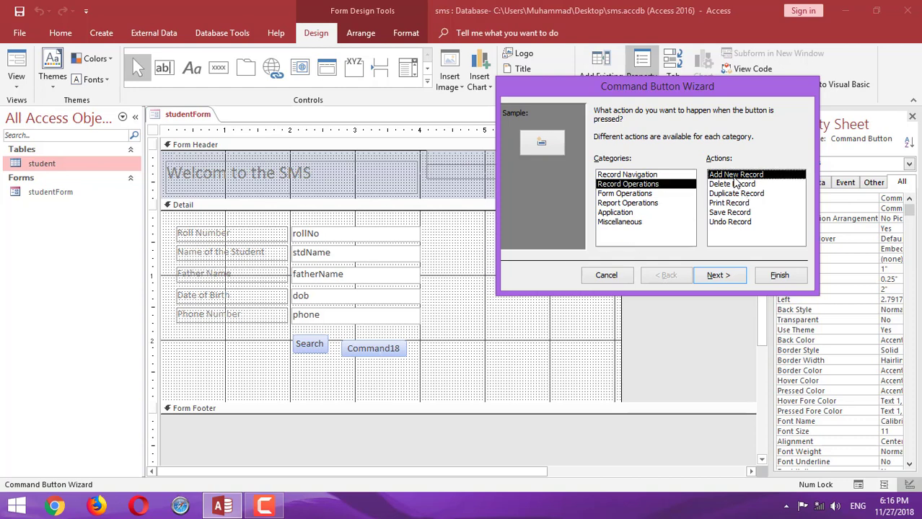
pyautogui.click(634, 187)
pyautogui.click(737, 177)
pyautogui.click(721, 275)
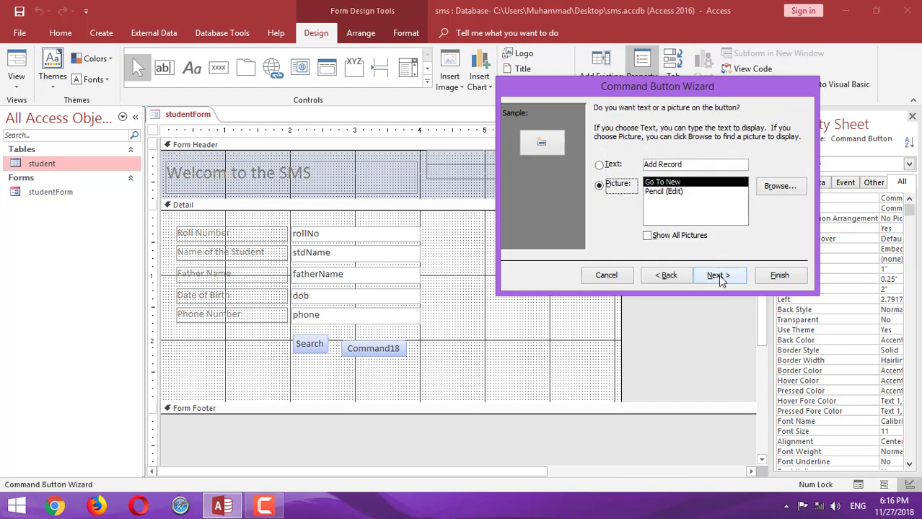
# Give the new command button a pencil picture, name it addRec, and finish the wizard
pyautogui.click(599, 165)
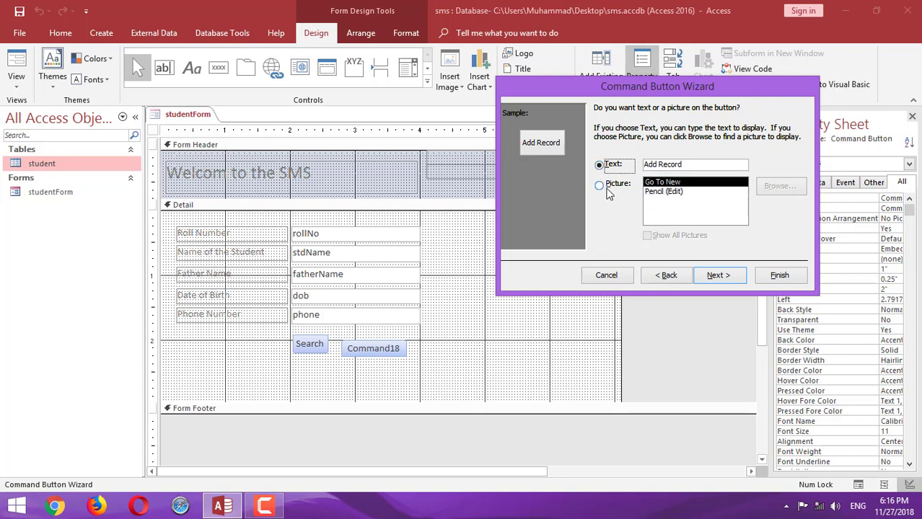
pyautogui.click(608, 191)
pyautogui.click(658, 193)
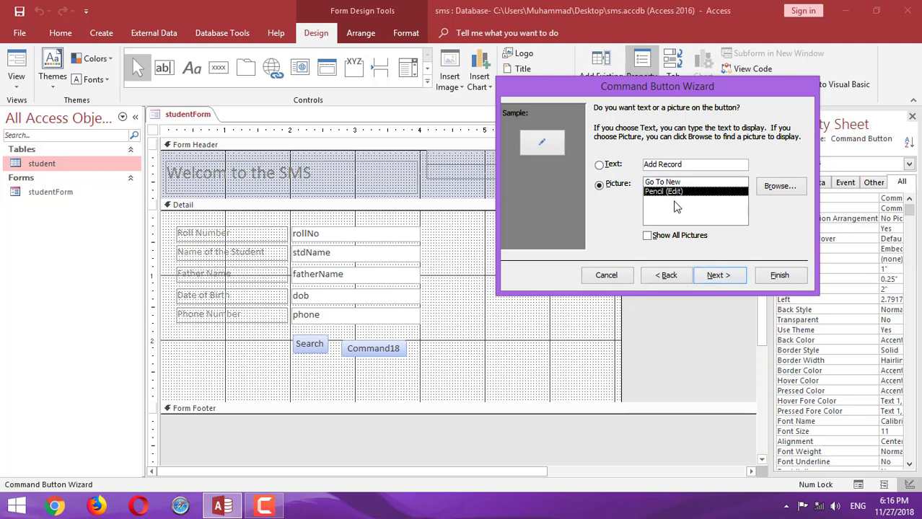
pyautogui.click(715, 276)
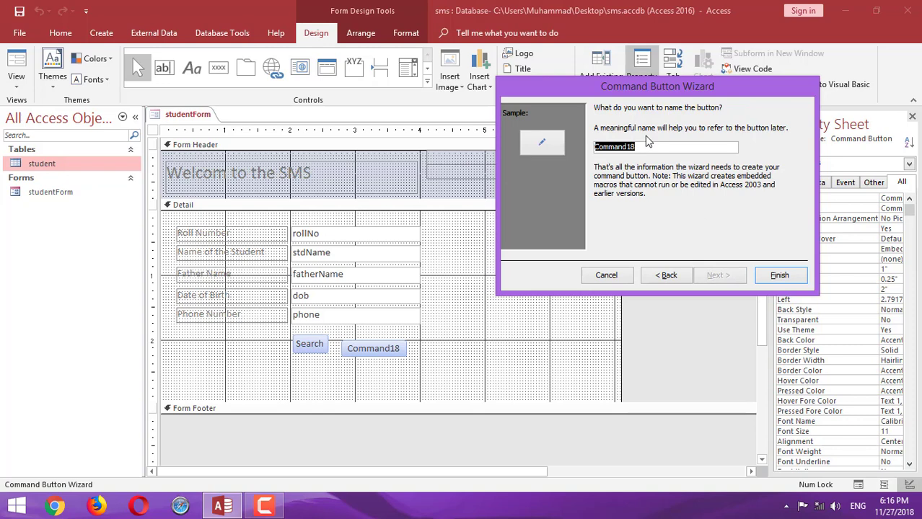
pyautogui.write('addRec')
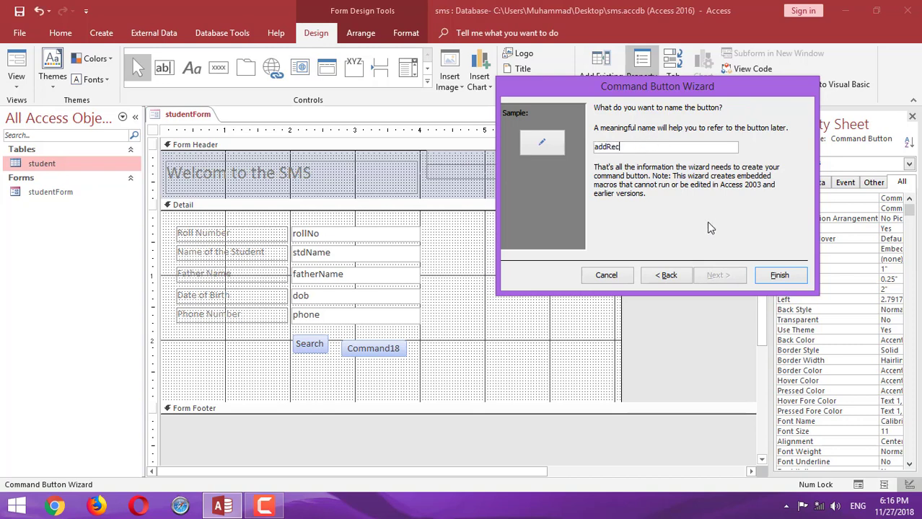
pyautogui.click(770, 278)
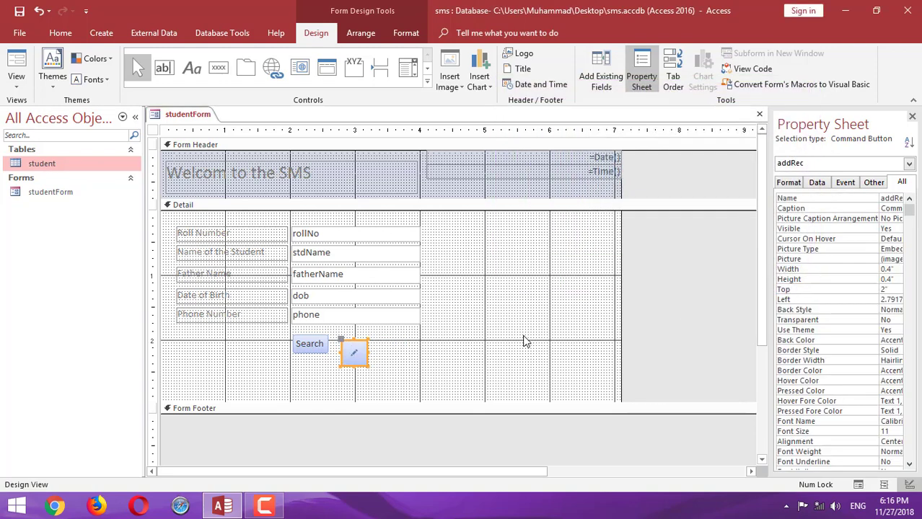
# Place the pencil button beside Search, make Search taller, and switch studentForm to Form View
pyautogui.moveTo(363, 344); pyautogui.dragTo(355, 333)
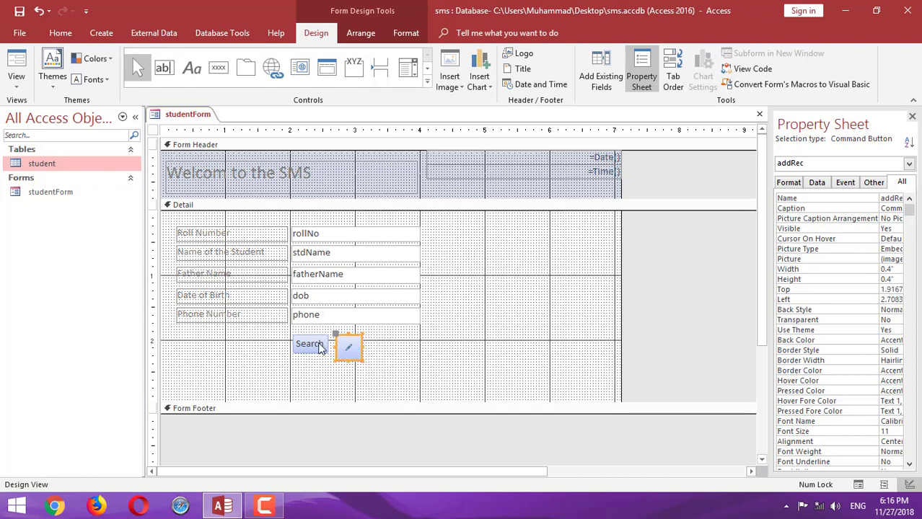
pyautogui.click(310, 346)
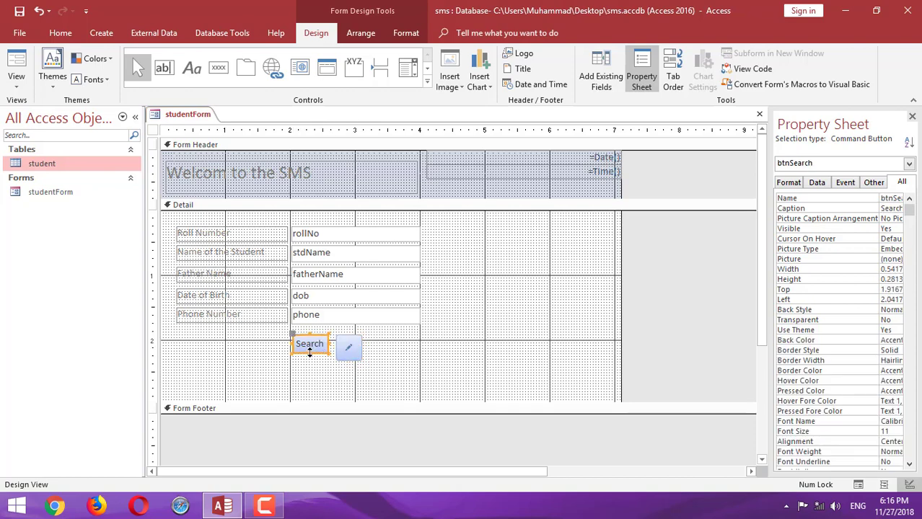
pyautogui.moveTo(310, 358); pyautogui.dragTo(309, 360)
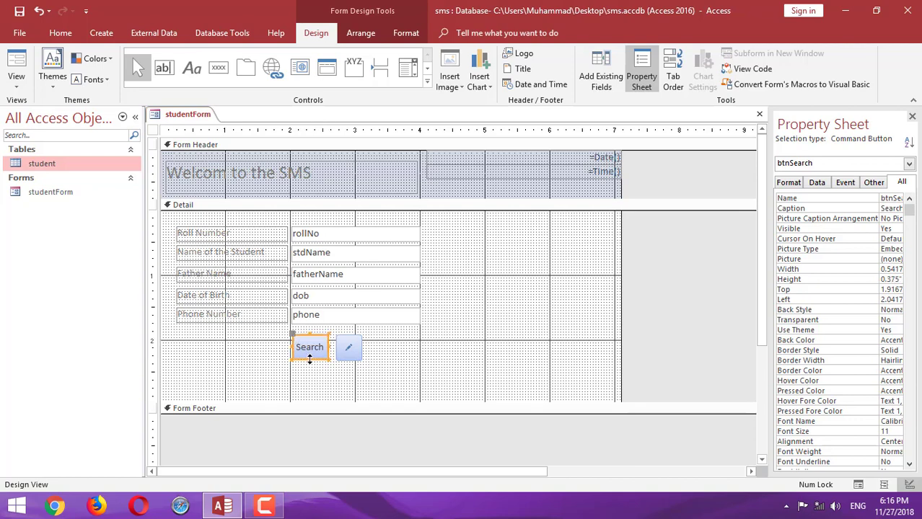
pyautogui.keyDown('shift'); pyautogui.click(349, 357); pyautogui.keyUp('shift')
pyautogui.click(443, 354)
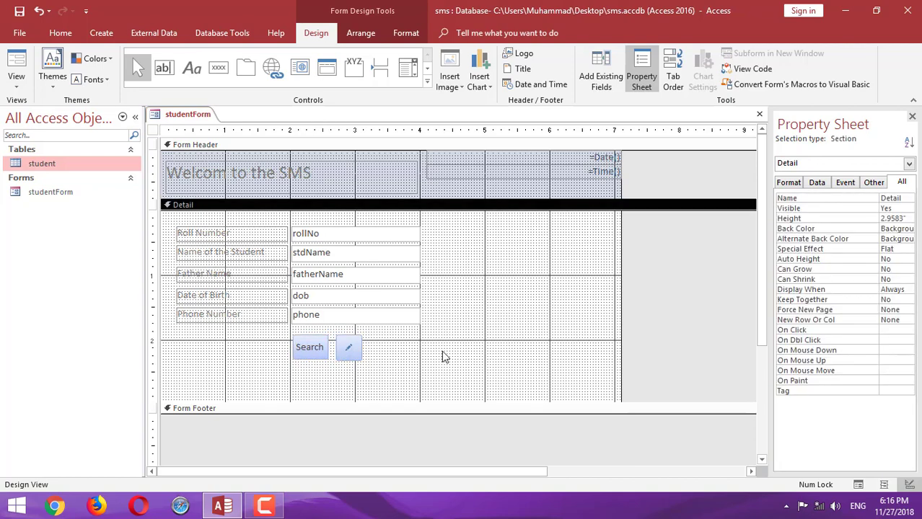
pyautogui.click(321, 352)
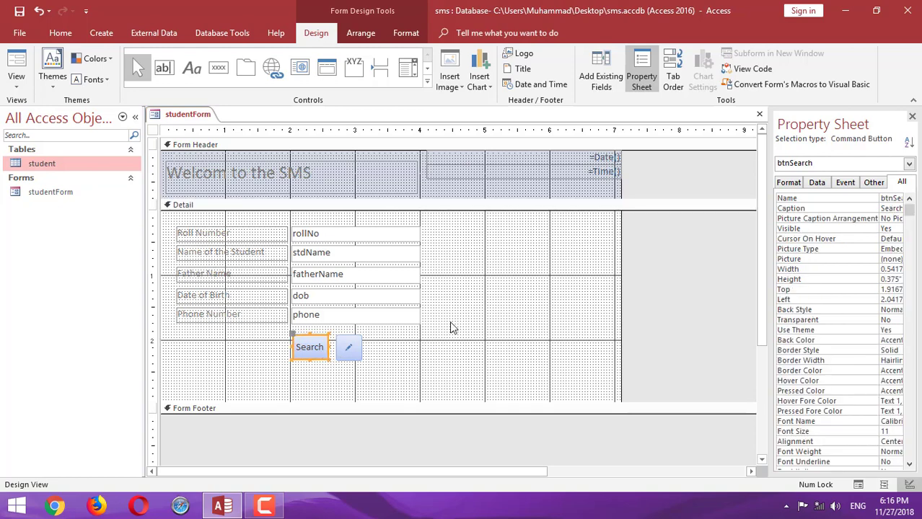
pyautogui.click(467, 324)
pyautogui.click(16, 83)
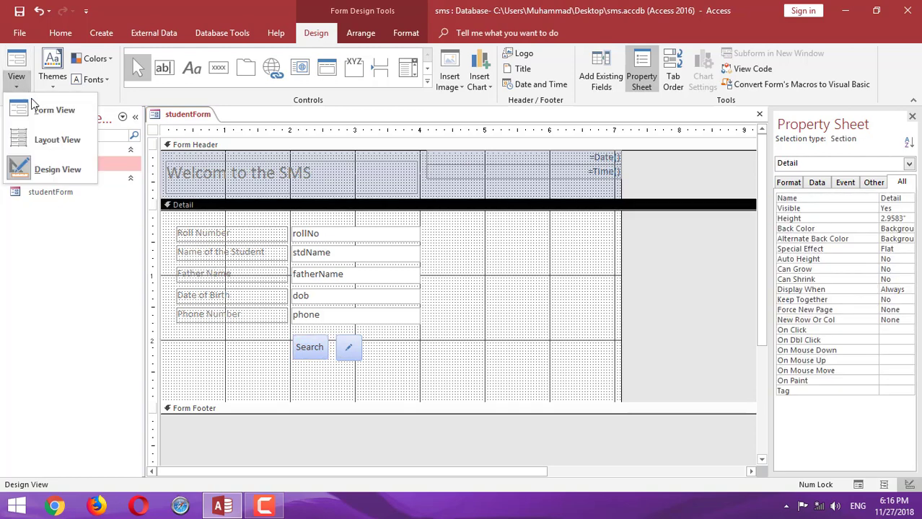
pyautogui.click(42, 117)
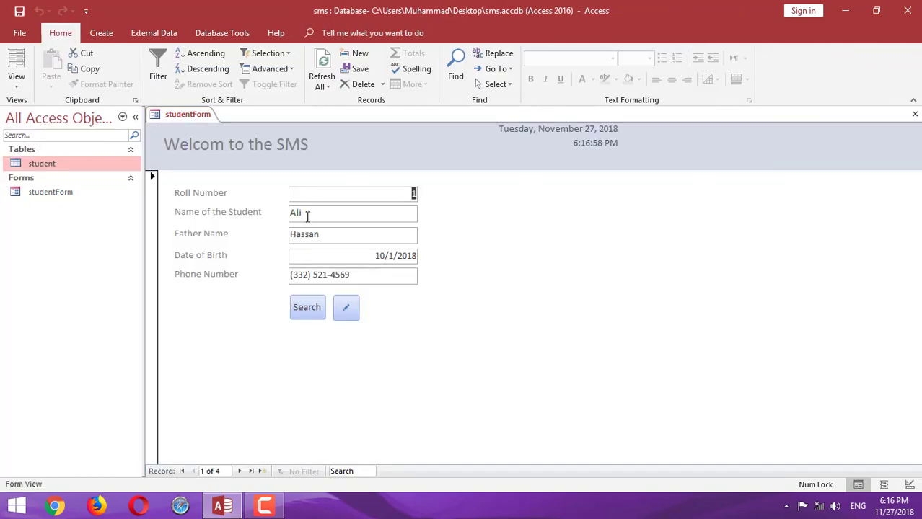
# Start a new student record with roll number 45, entering the student's name and father's name
pyautogui.click(347, 308)
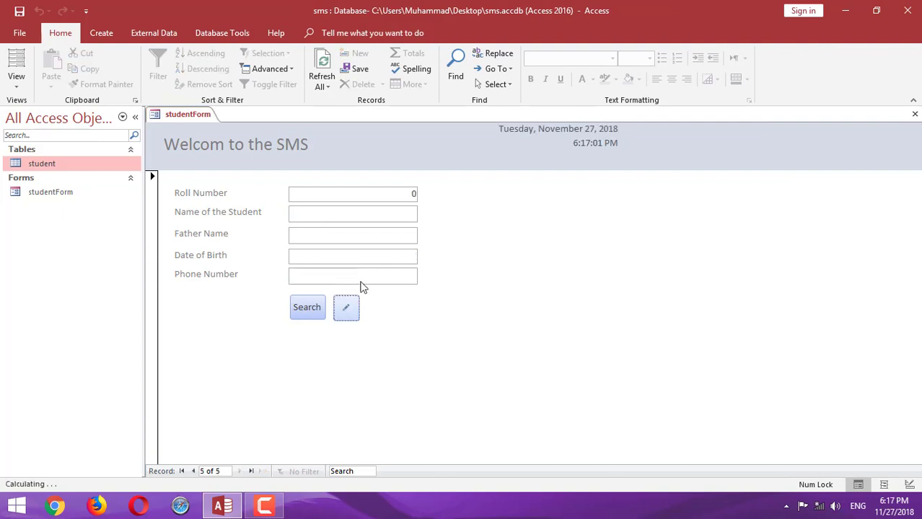
pyautogui.click(422, 194)
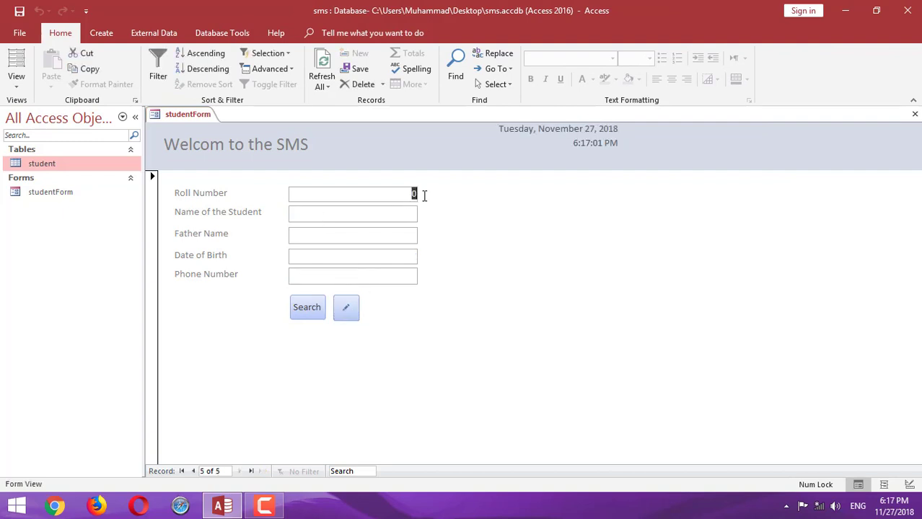
pyautogui.press('Tab')
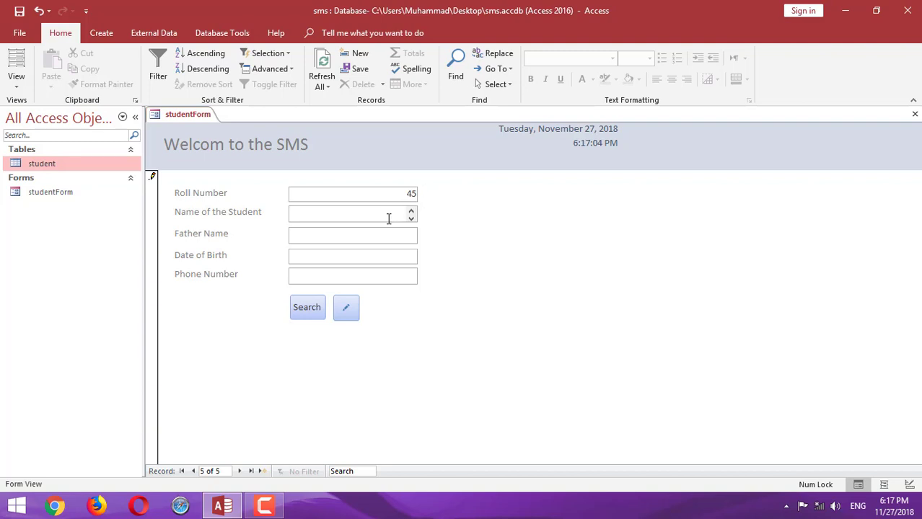
pyautogui.click(335, 239)
pyautogui.press('Tab')
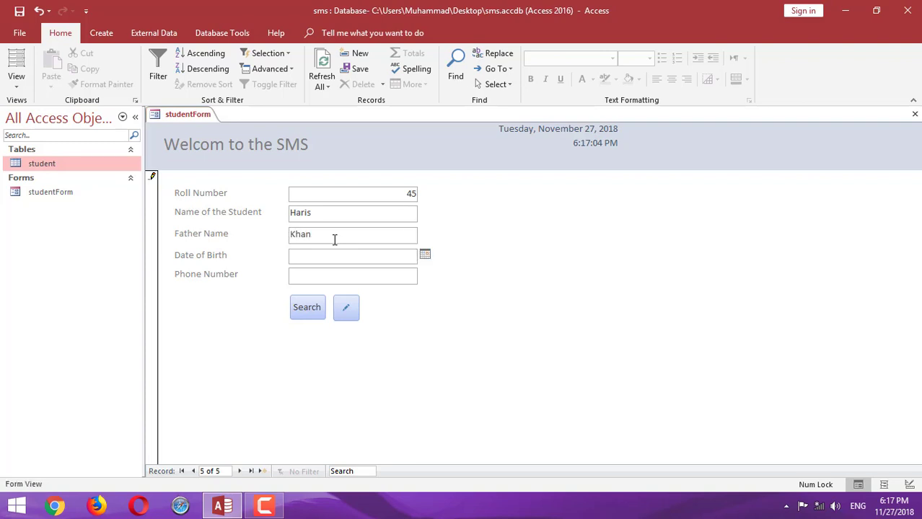
# Set the birth date to 29 October 2018, enter the phone number, and save the record
pyautogui.click(424, 256)
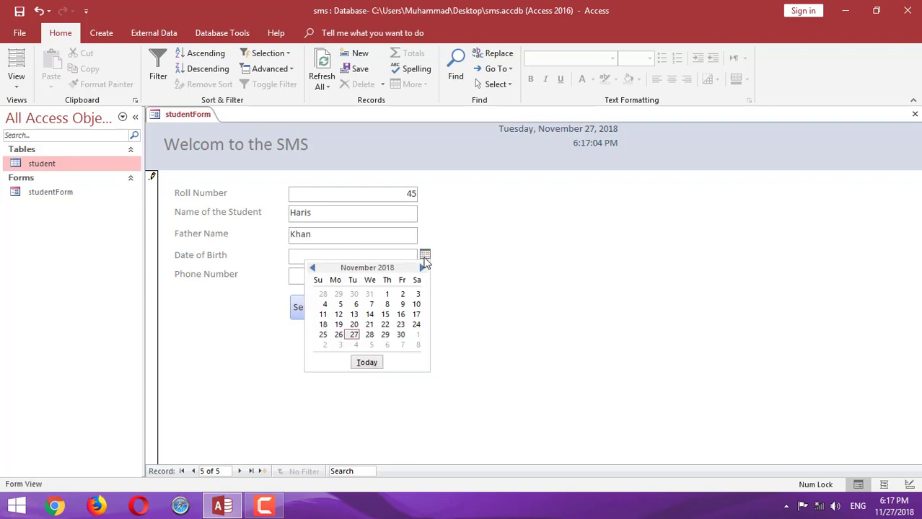
pyautogui.click(339, 294)
pyautogui.click(300, 278)
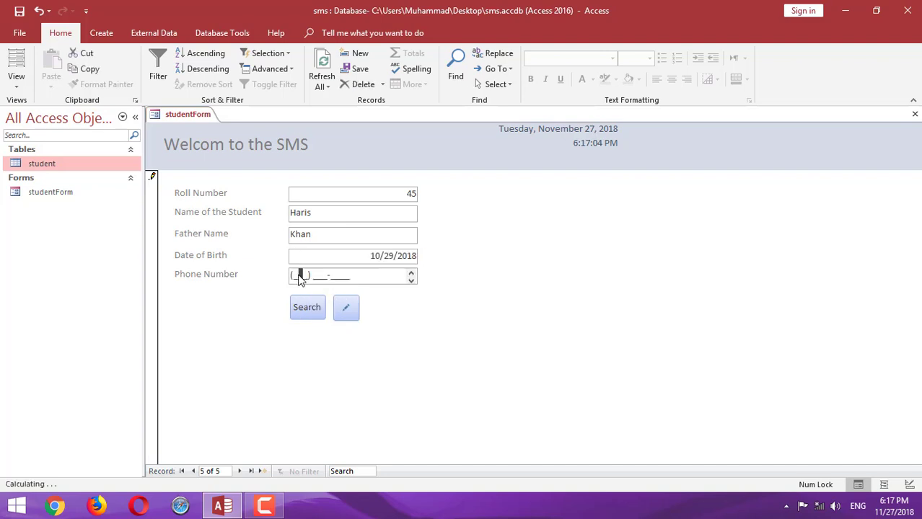
pyautogui.press('Home')
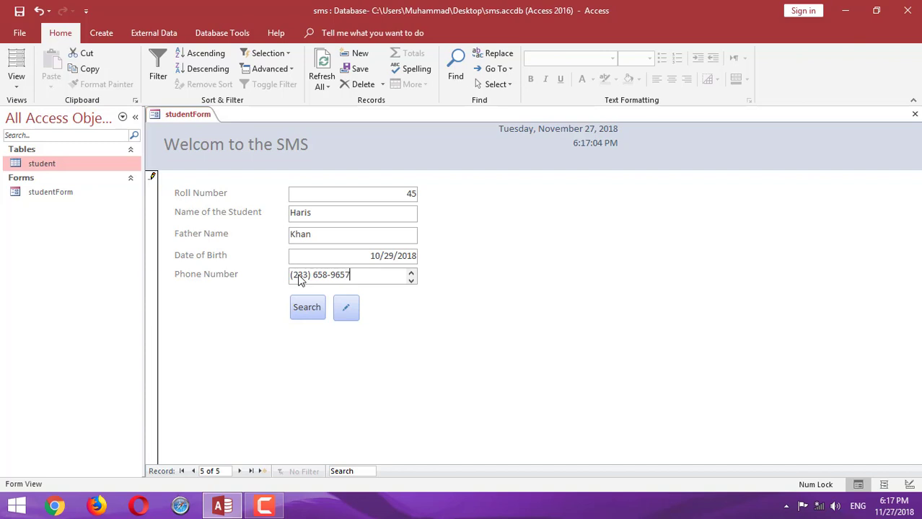
pyautogui.click(345, 308)
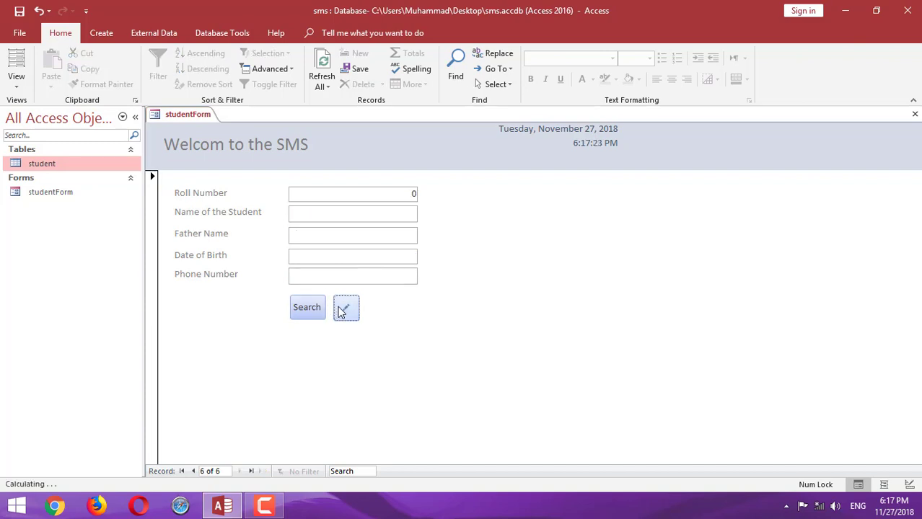
# Search for three students by name in turn, ending on roll number 58, then close Find and Replace
pyautogui.click(308, 307)
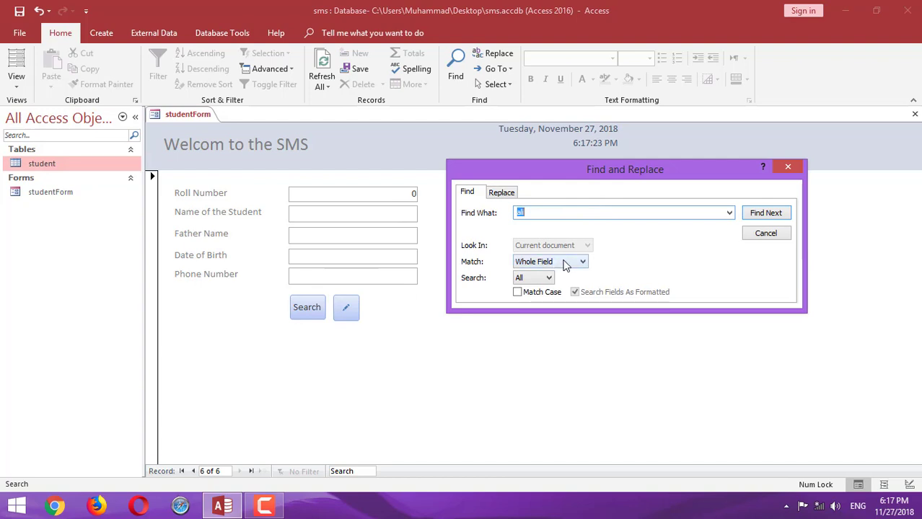
pyautogui.write('haris')
pyautogui.press('Return')
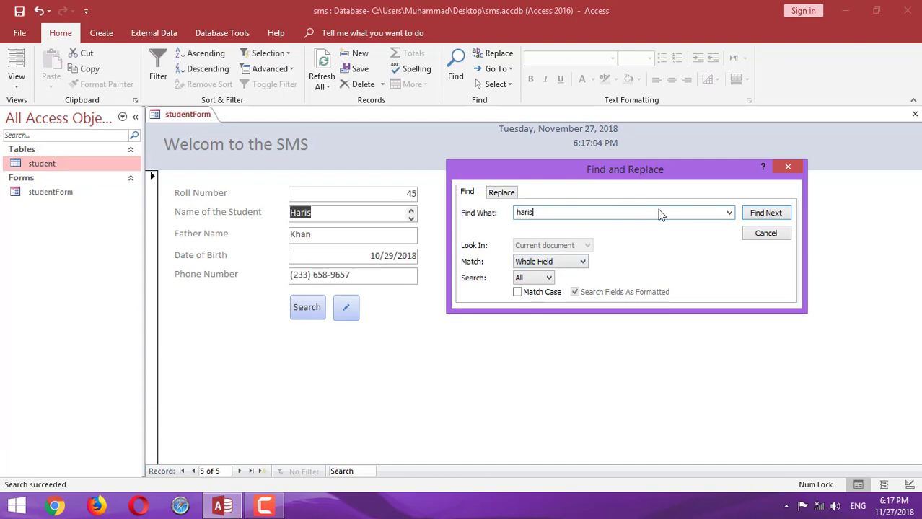
pyautogui.doubleClick(534, 213)
pyautogui.write('ali')
pyautogui.press('Return')
pyautogui.moveTo(542, 214); pyautogui.dragTo(486, 214)
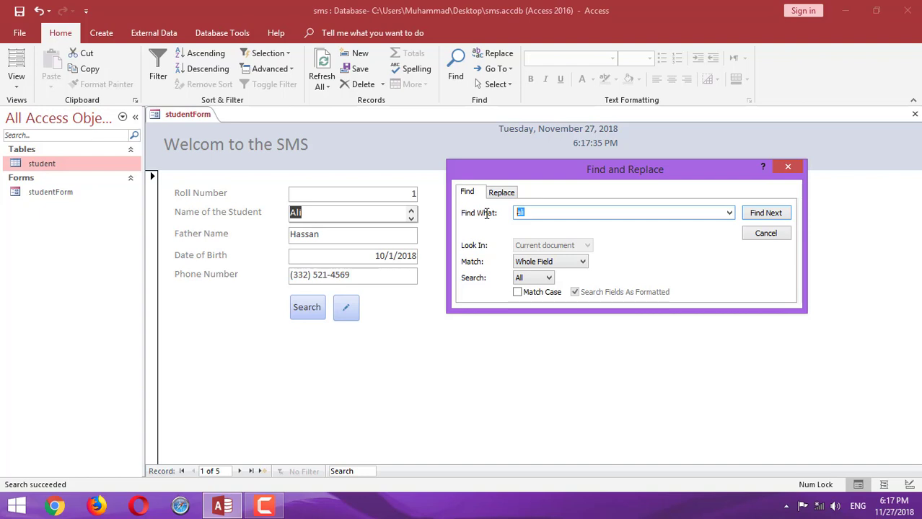
pyautogui.write('yasir')
pyautogui.press('Return')
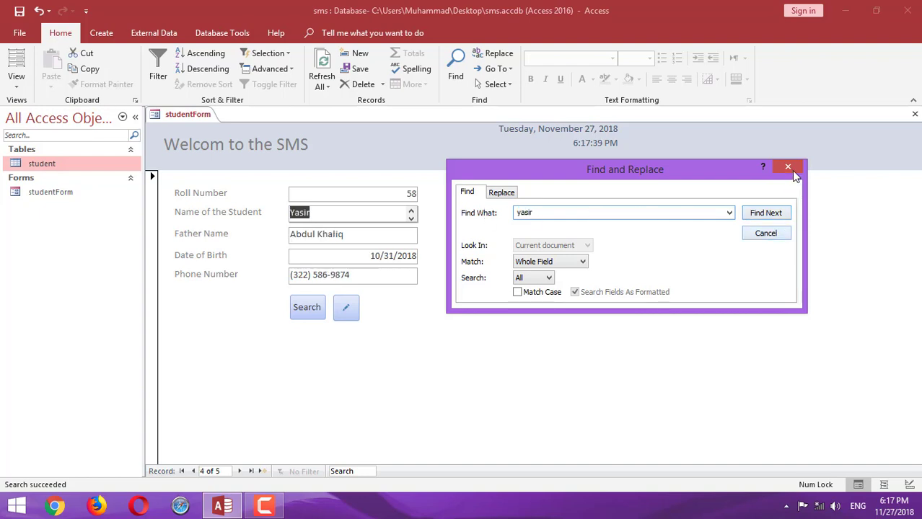
pyautogui.click(766, 235)
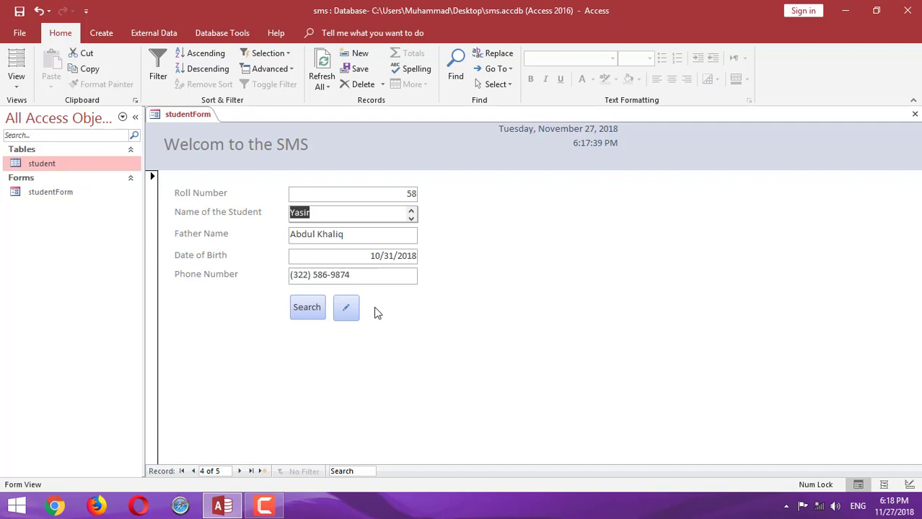
pyautogui.click(265, 506)
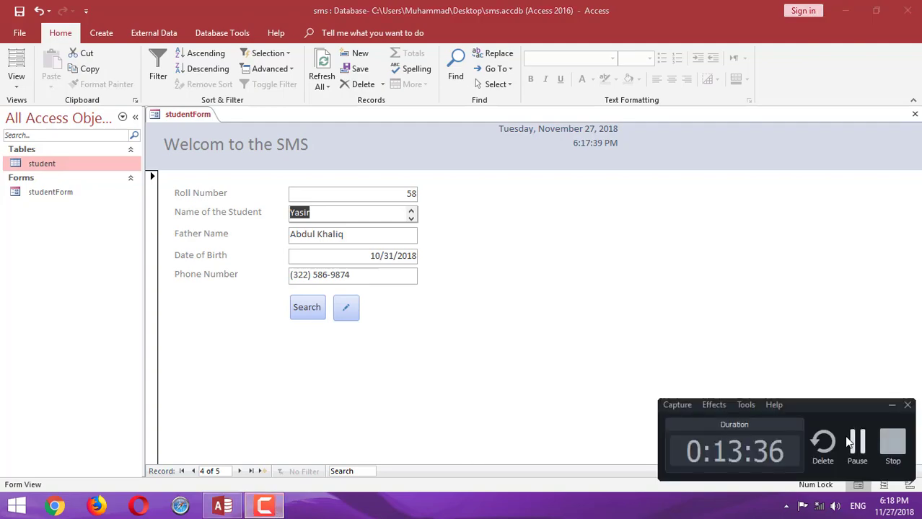